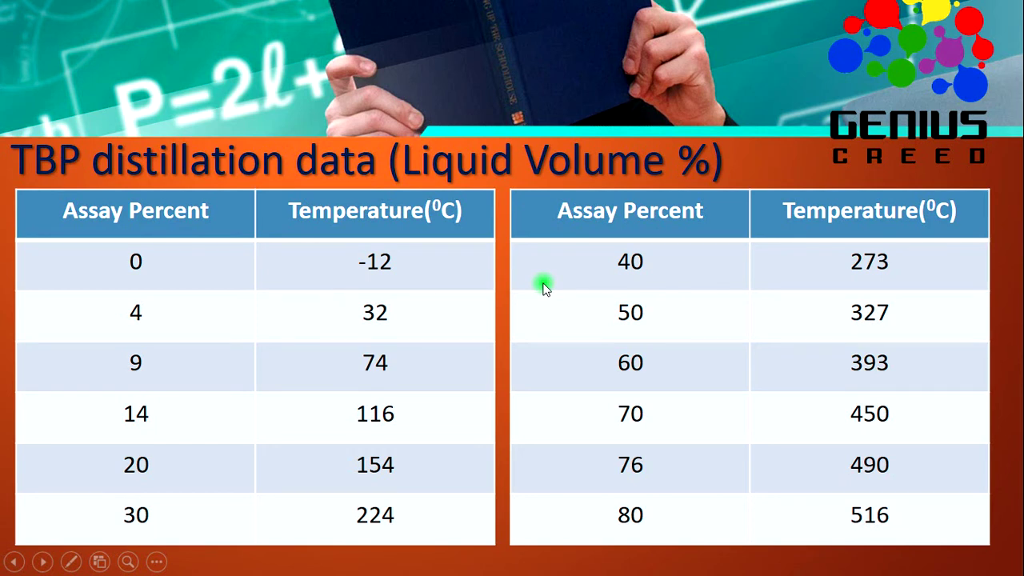
# Step: Switch to Aspen HYSYS, start a new blank case, and add Component List - 1
pyautogui.hotkey('alt', 'Tab')
pyautogui.hotkey('alt', 'Tab')
pyautogui.hotkey('alt', 'Tab')
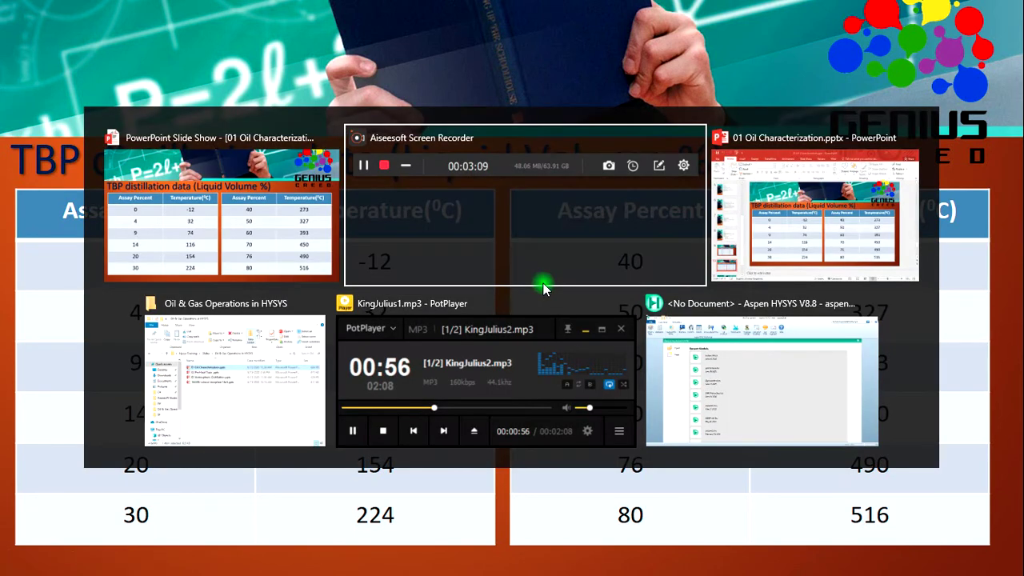
pyautogui.hotkey('alt', 'Tab')
pyautogui.hotkey('alt', 'Tab')
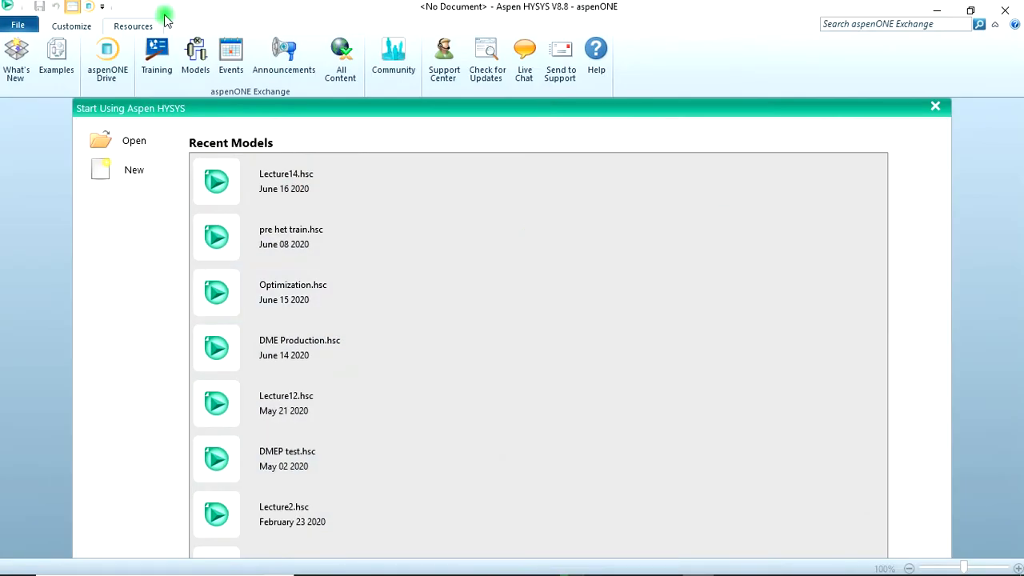
pyautogui.click(126, 174)
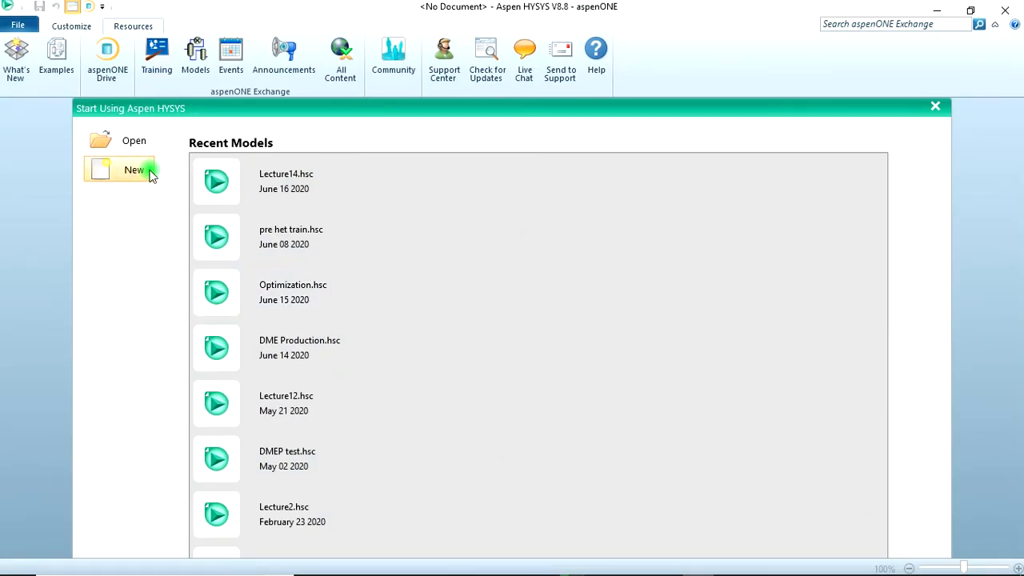
pyautogui.click(121, 176)
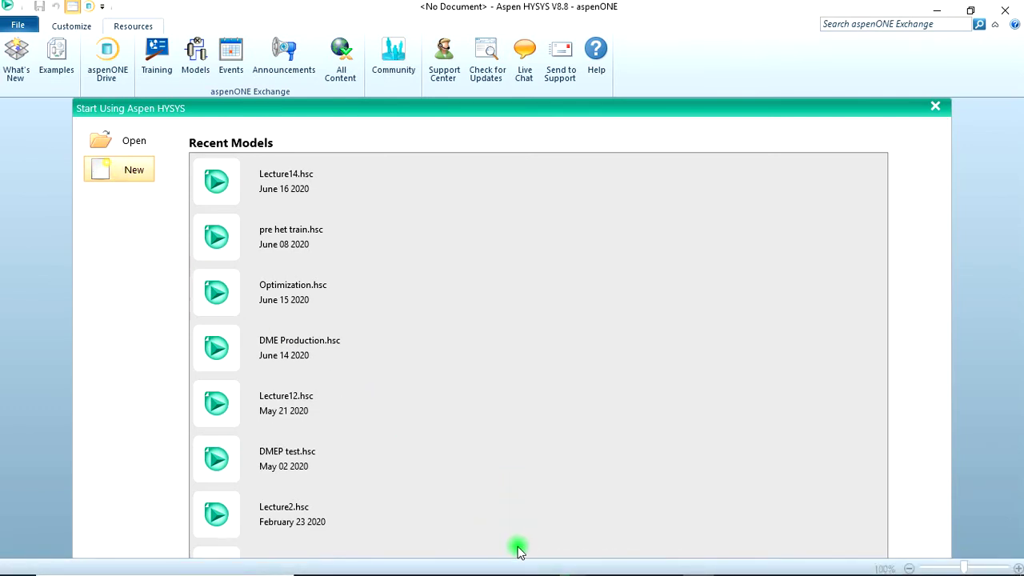
pyautogui.hotkey('ctrl', 'n')
pyautogui.click(70, 146)
pyautogui.click(200, 418)
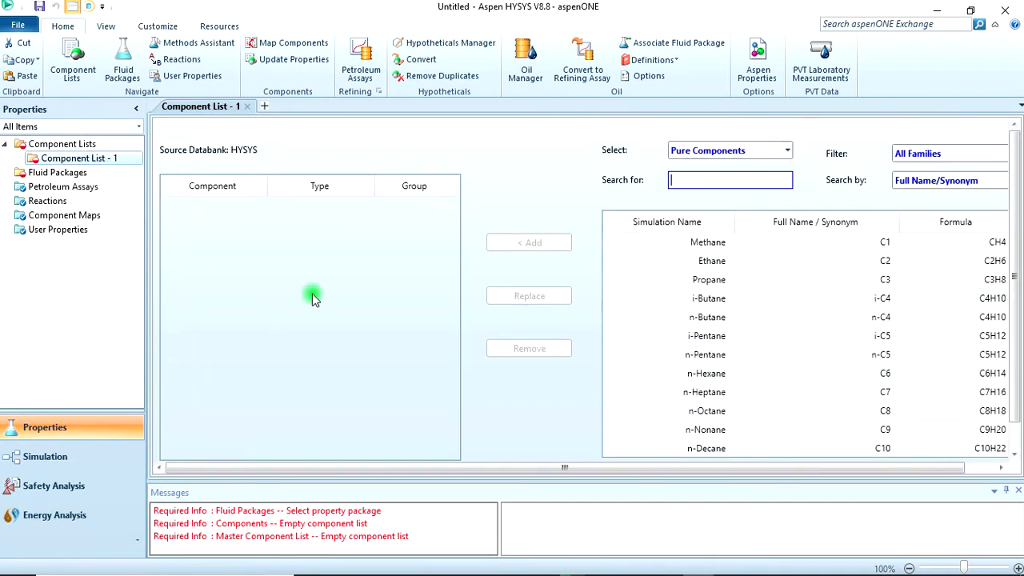
# Step: Add Ethane through n-Pentane from the databank to Component List - 1
pyautogui.click(692, 223)
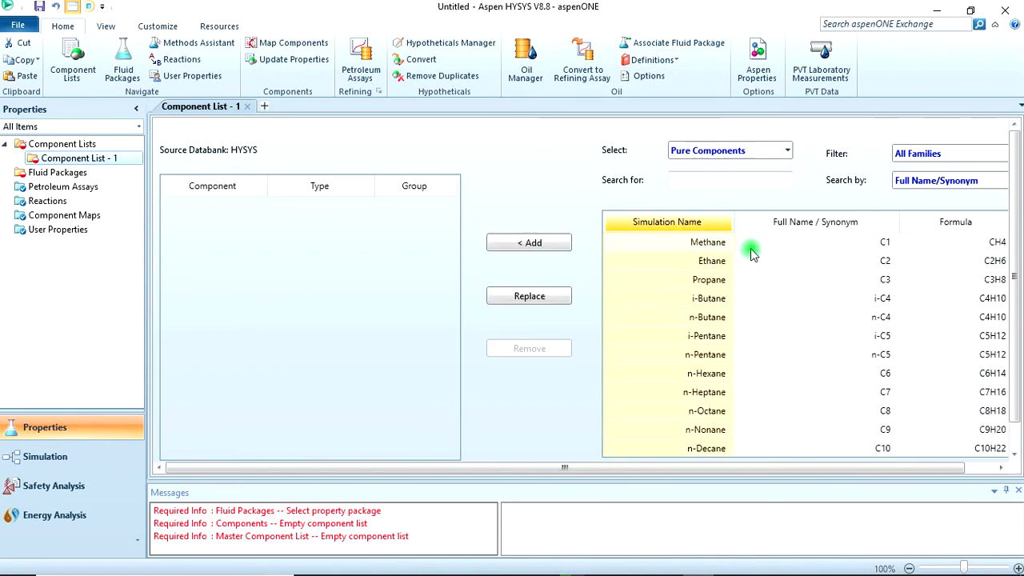
pyautogui.click(724, 260)
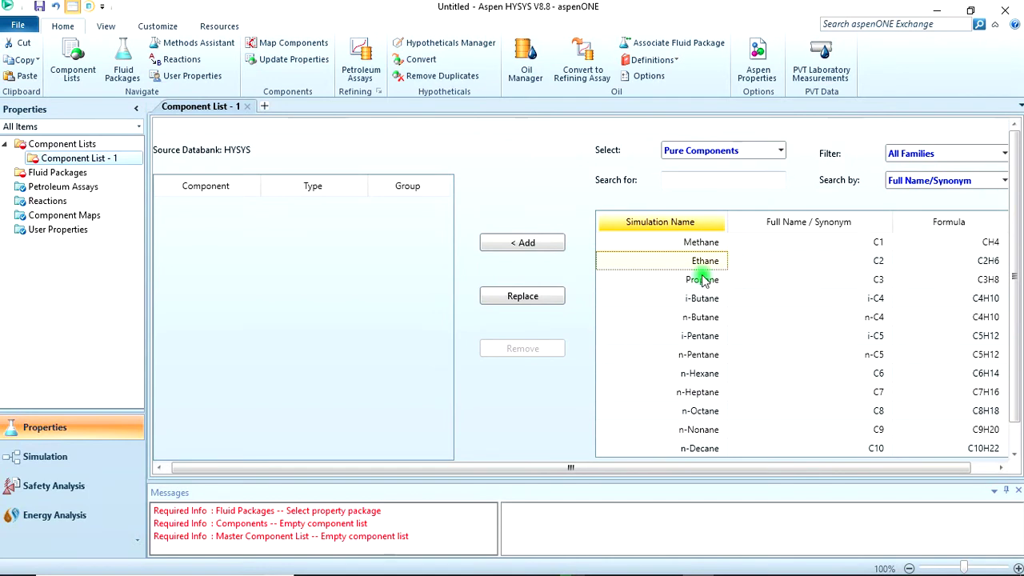
pyautogui.hotkey('shift', 'Down')
pyautogui.hotkey('shift', 'Down')
pyautogui.hotkey('shift', 'Down')
pyautogui.hotkey('shift', 'Down')
pyautogui.hotkey('shift', 'Down')
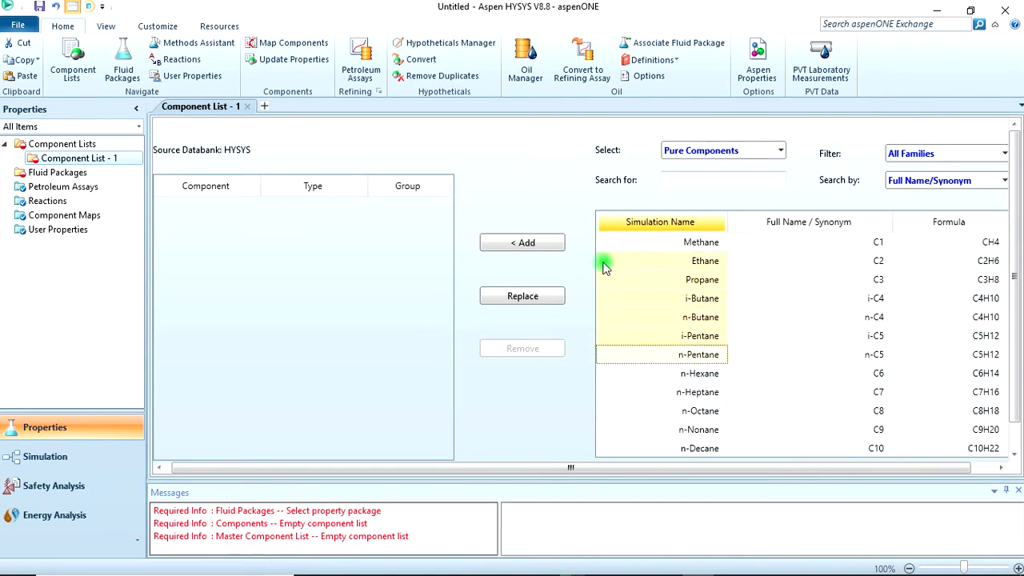
pyautogui.click(536, 244)
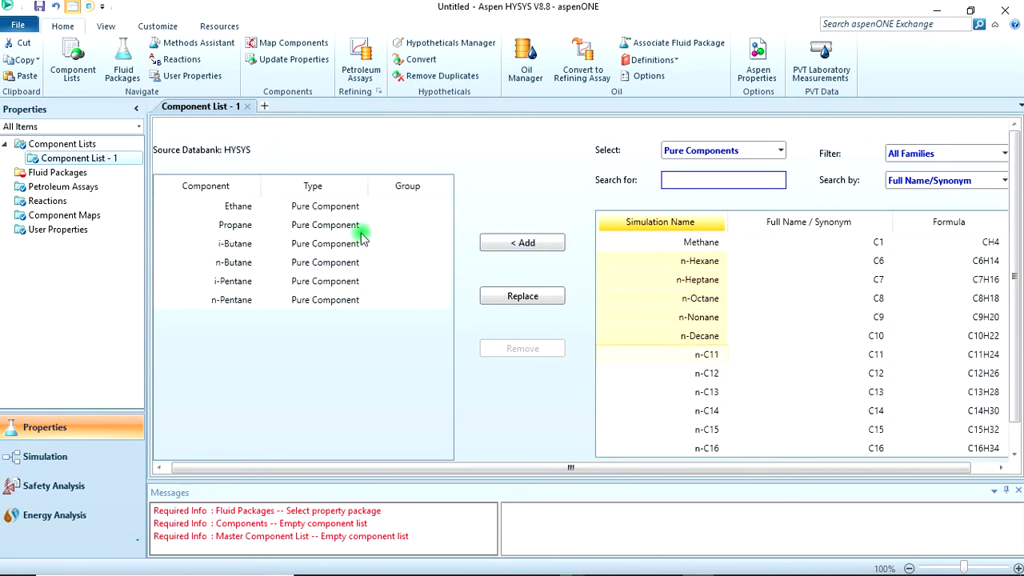
# Step: Add Methane to the component list, removing and re-adding it until the list is correct
pyautogui.click(697, 242)
pyautogui.click(235, 207)
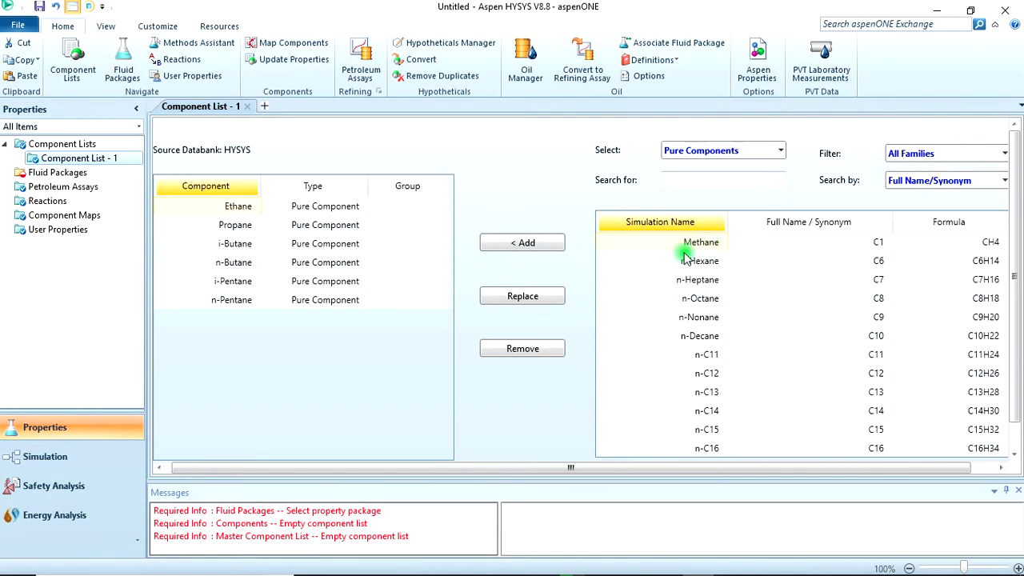
pyautogui.click(529, 244)
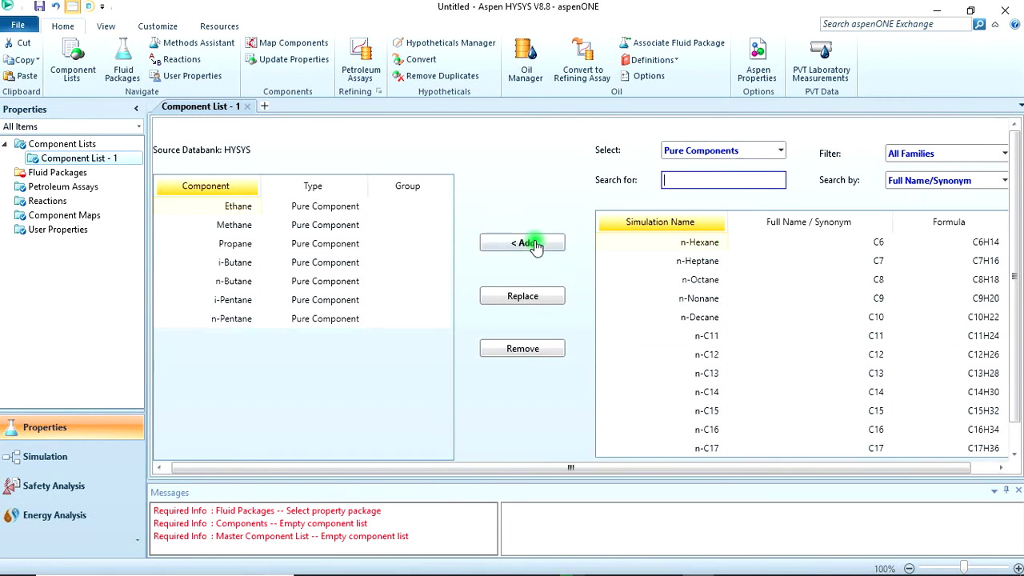
pyautogui.click(232, 225)
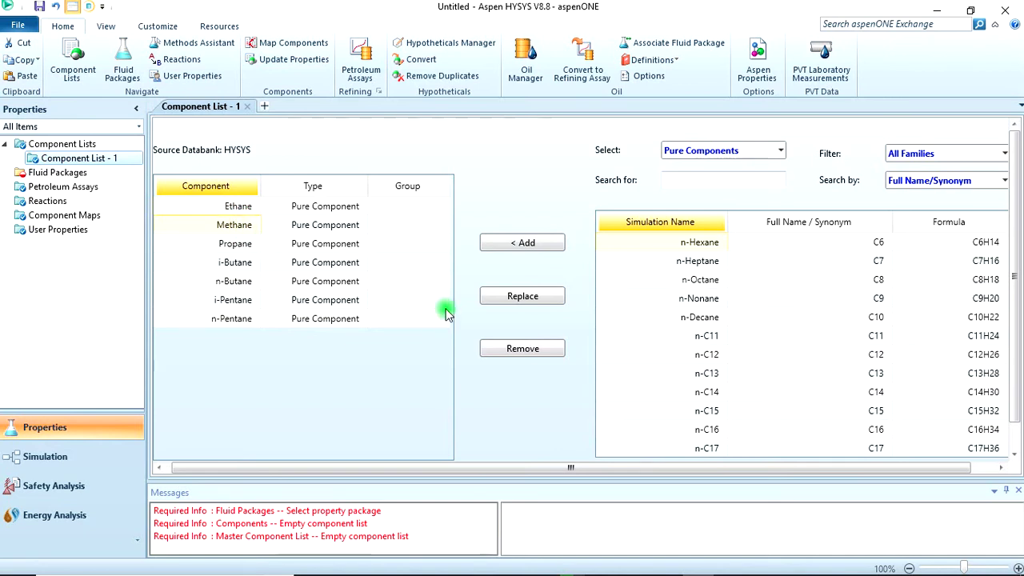
pyautogui.click(525, 351)
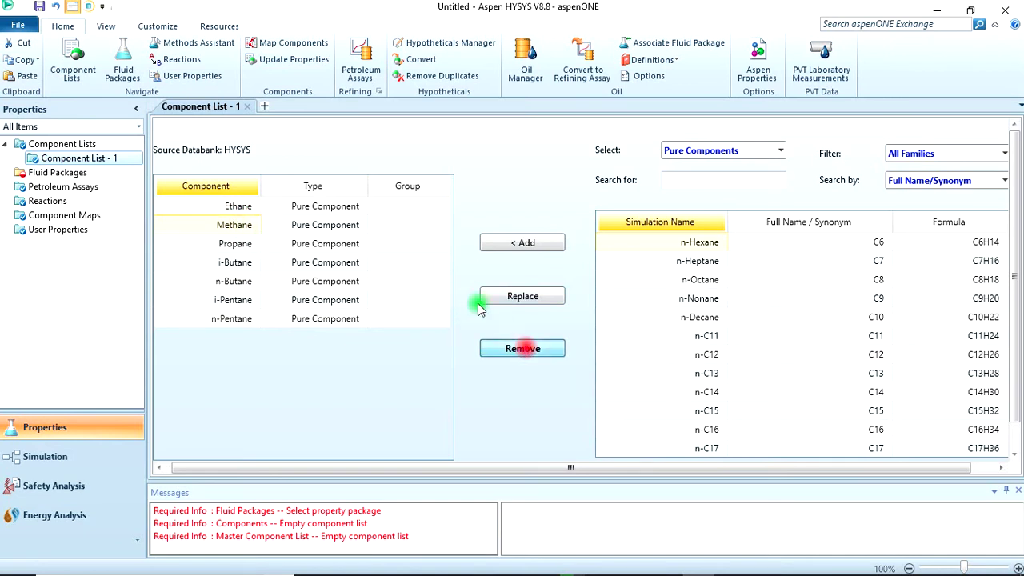
pyautogui.click(218, 189)
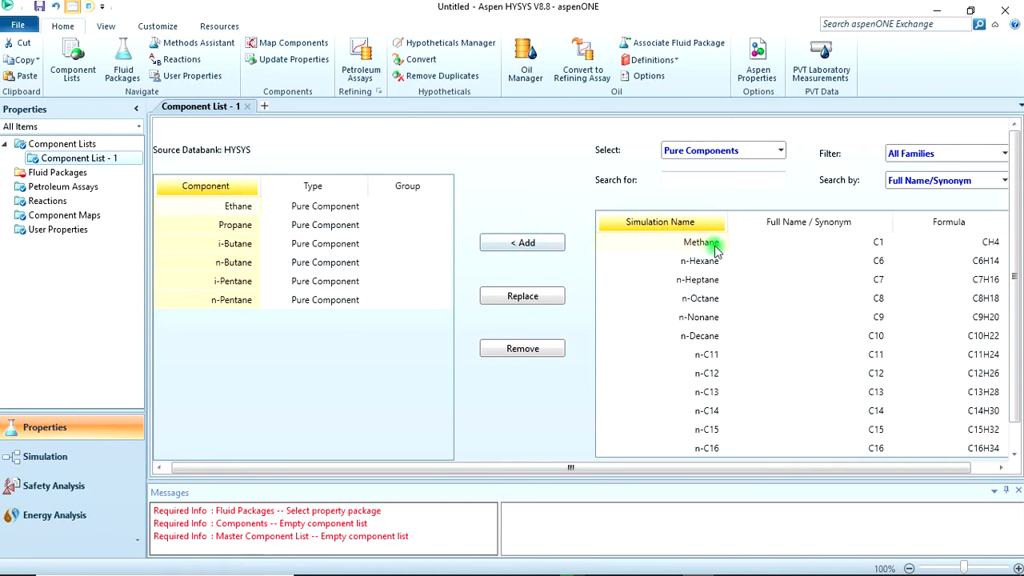
pyautogui.click(547, 243)
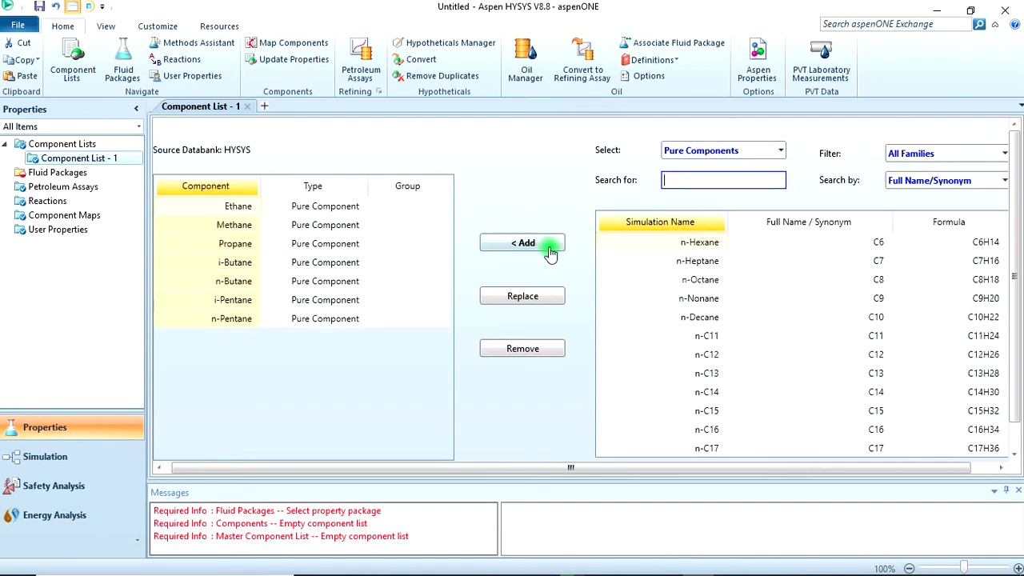
pyautogui.click(267, 323)
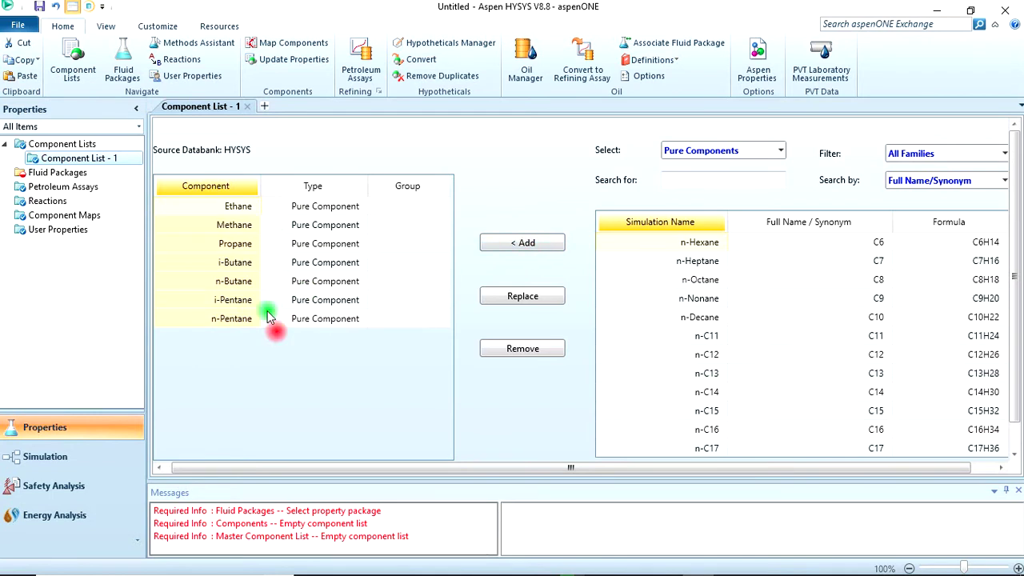
pyautogui.click(248, 228)
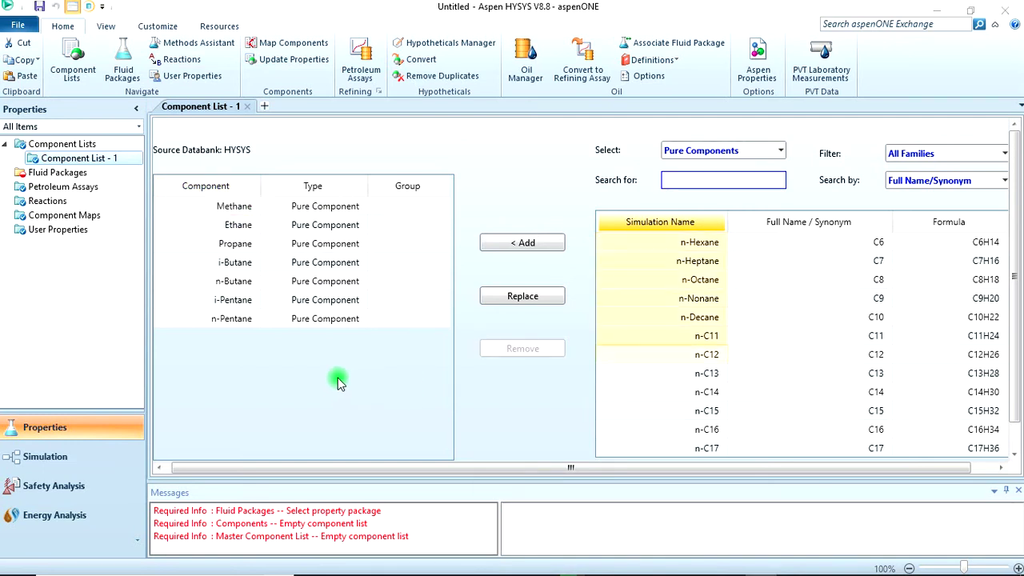
# Step: Add fluid package Basis-1 with Peng-Robinson as the property package
pyautogui.click(59, 173)
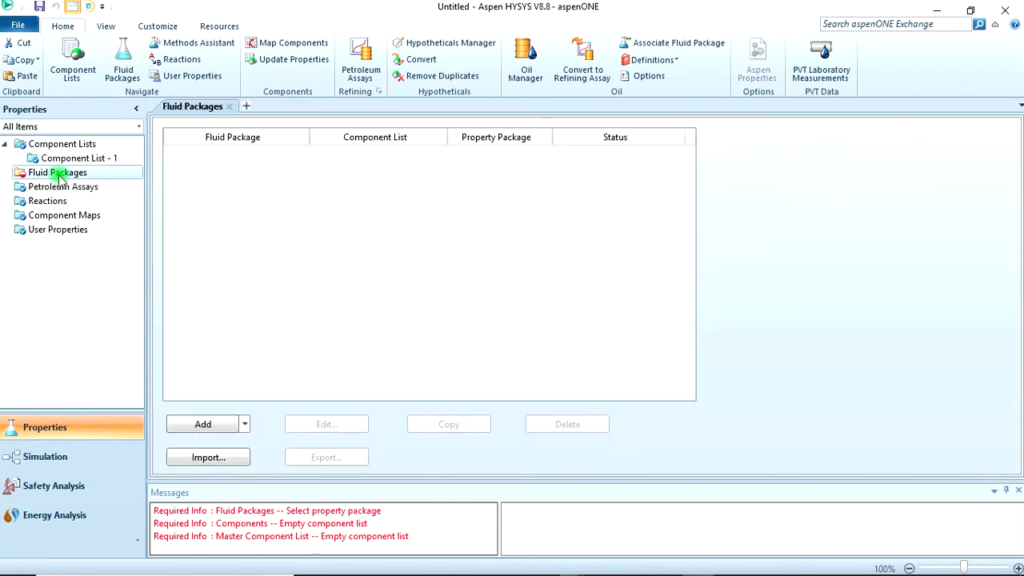
pyautogui.click(203, 425)
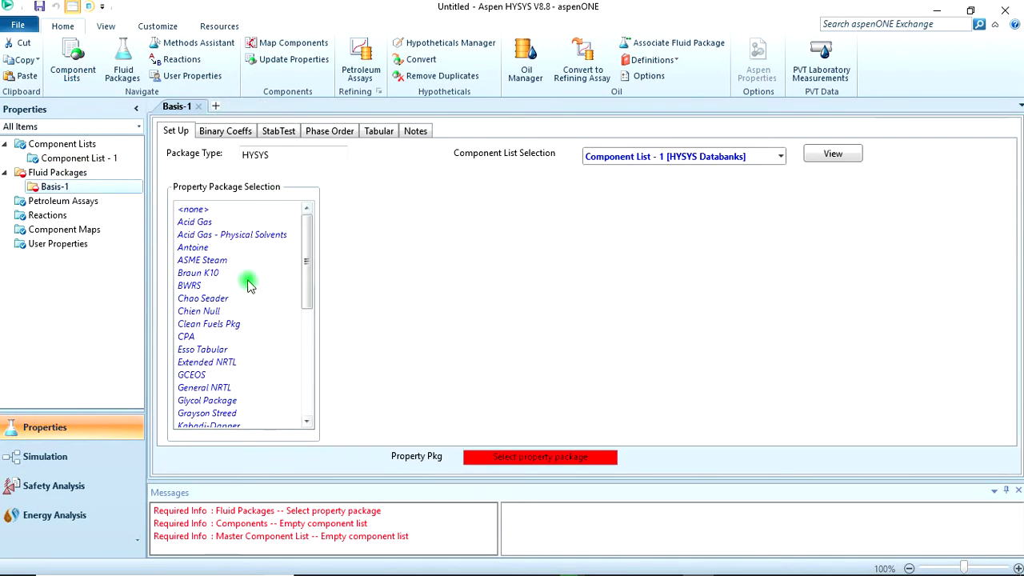
pyautogui.scroll(-10, 251, 270)
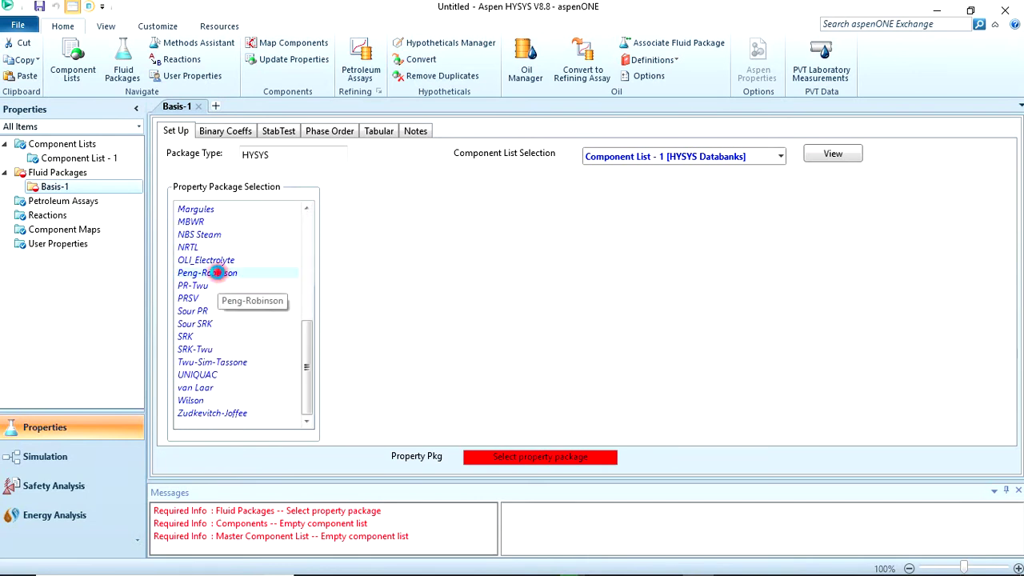
pyautogui.click(220, 275)
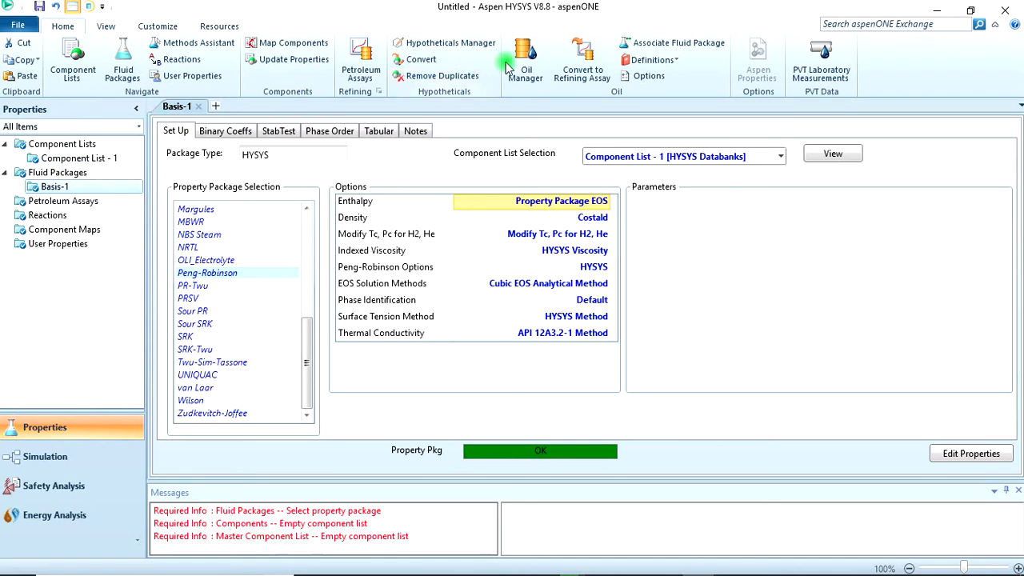
pyautogui.click(532, 71)
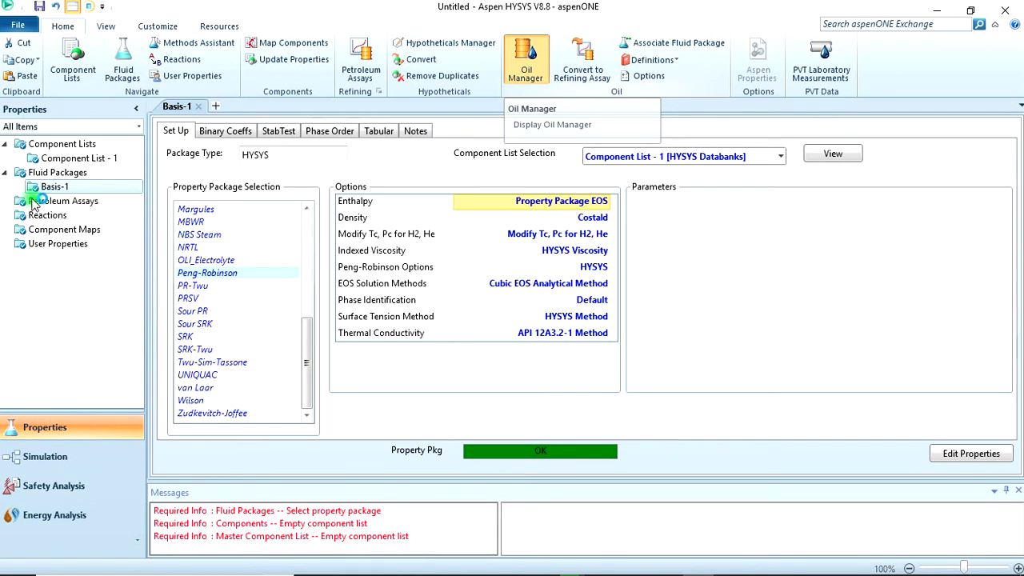
# Step: Create a new assay in the Oil Manager that uses bulk properties
pyautogui.click(513, 558)
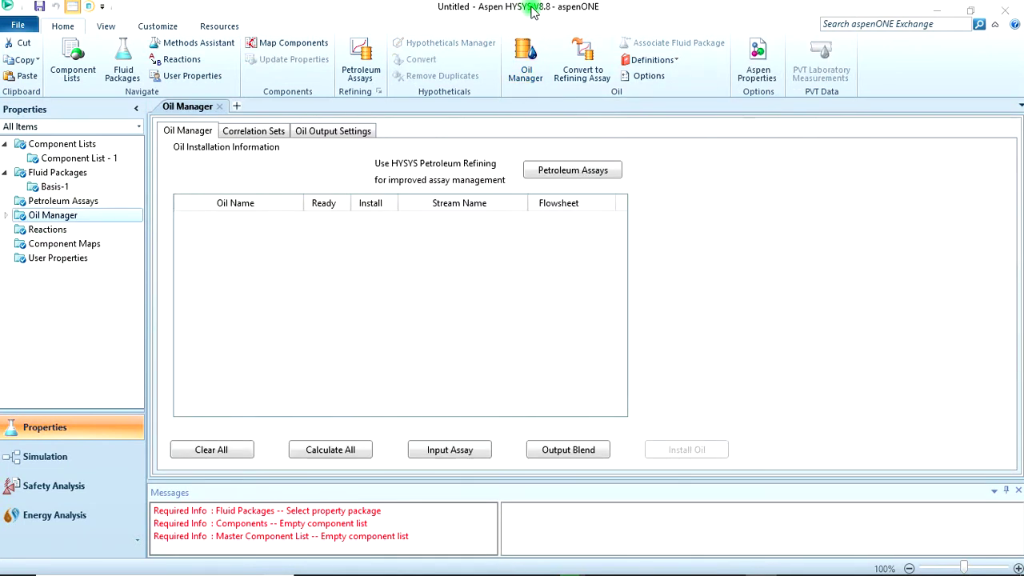
pyautogui.click(6, 216)
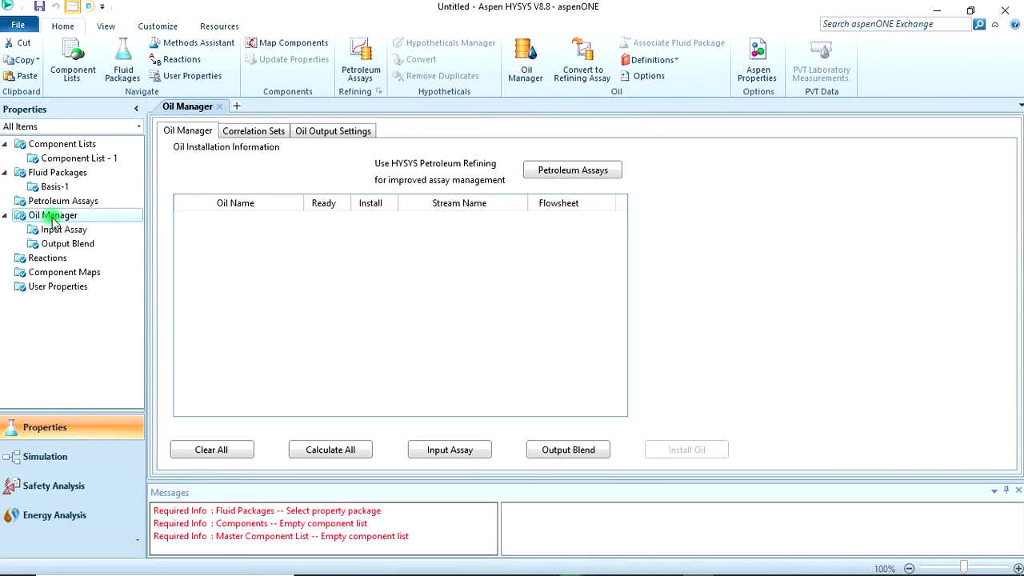
pyautogui.click(58, 230)
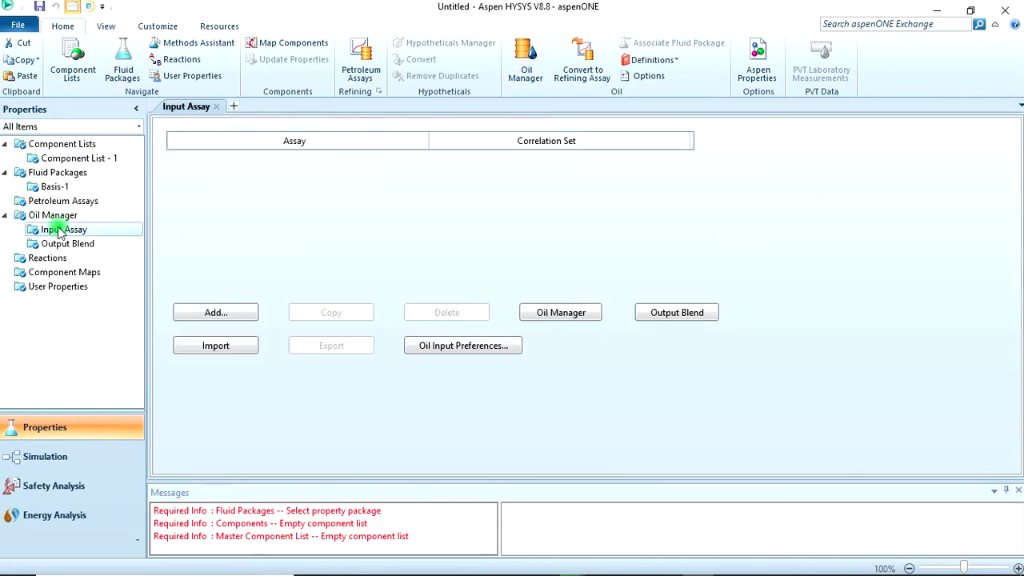
pyautogui.click(221, 317)
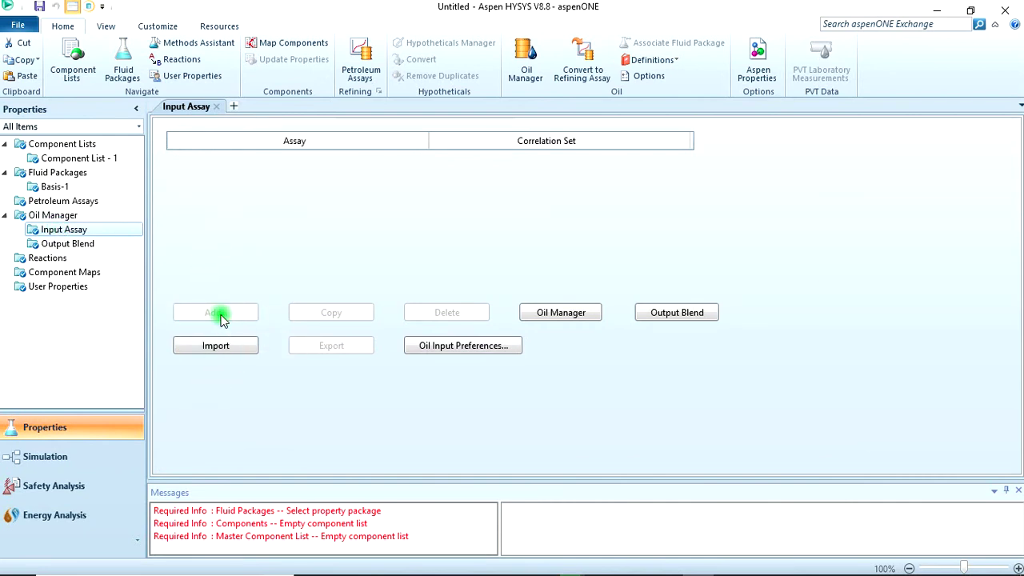
pyautogui.click(376, 132)
pyautogui.click(336, 153)
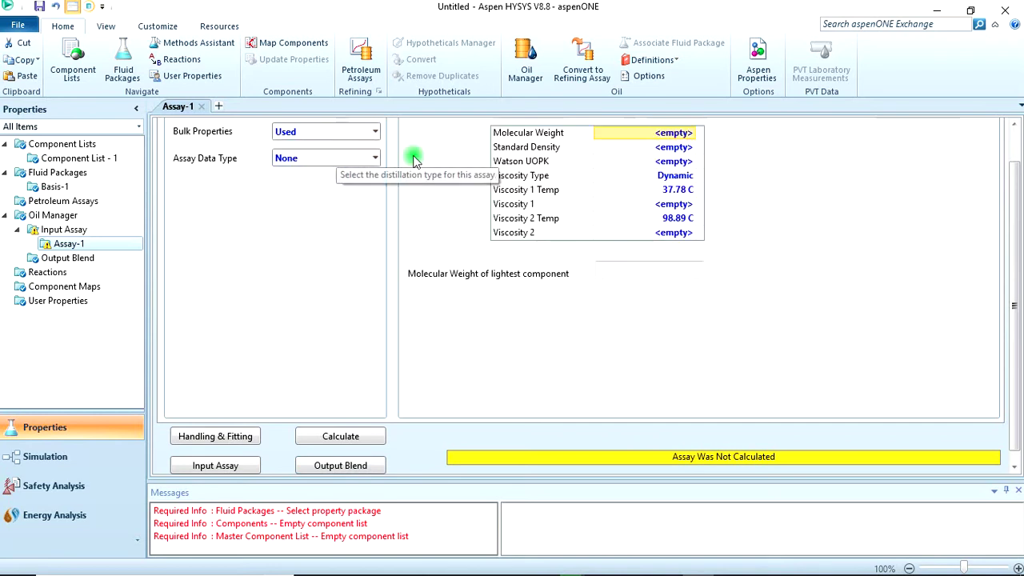
# Step: Set standard density to 29 API, TBP data type and Liquid Volume basis, then open the input table
pyautogui.click(671, 150)
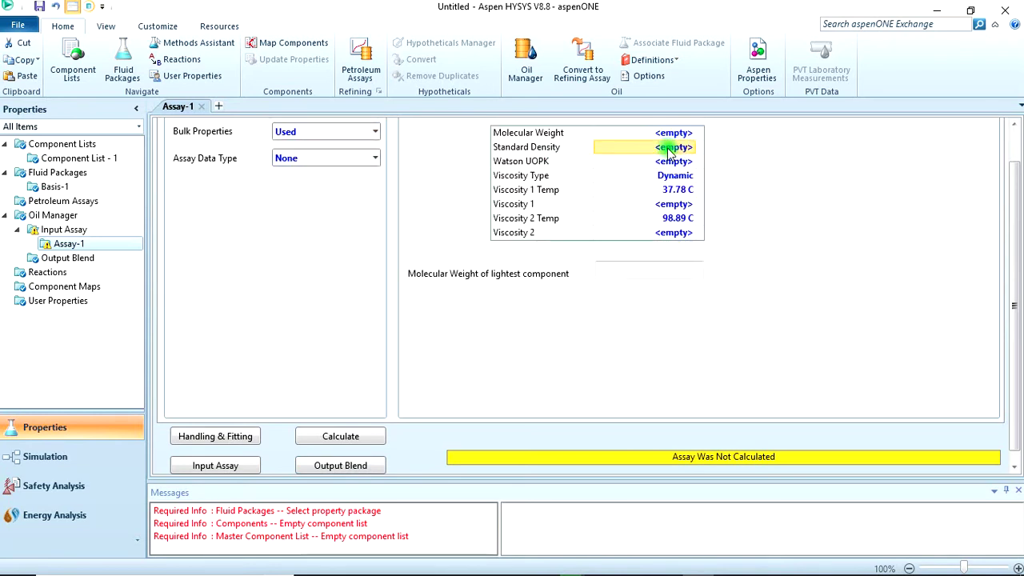
pyautogui.write('29')
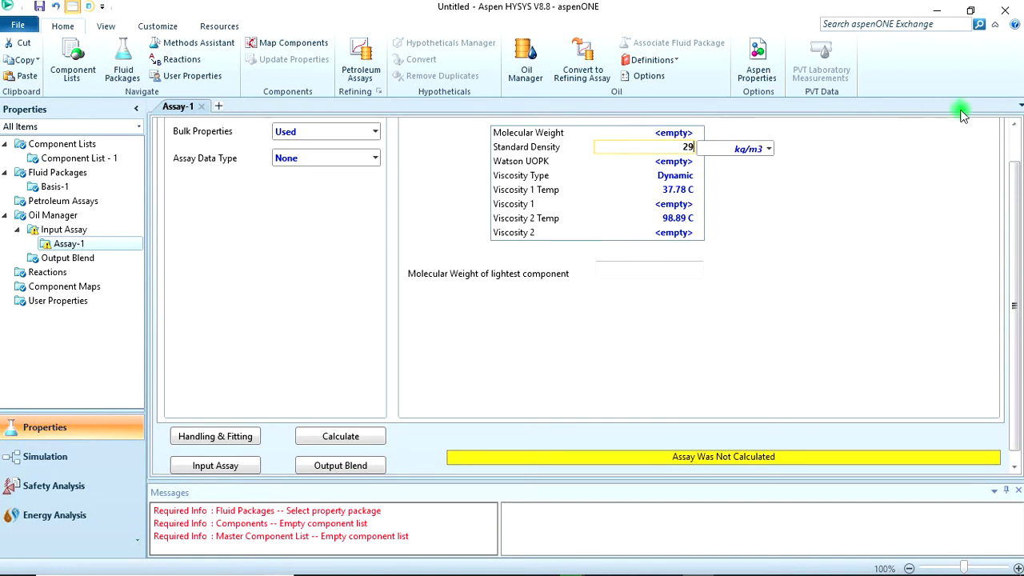
pyautogui.click(768, 148)
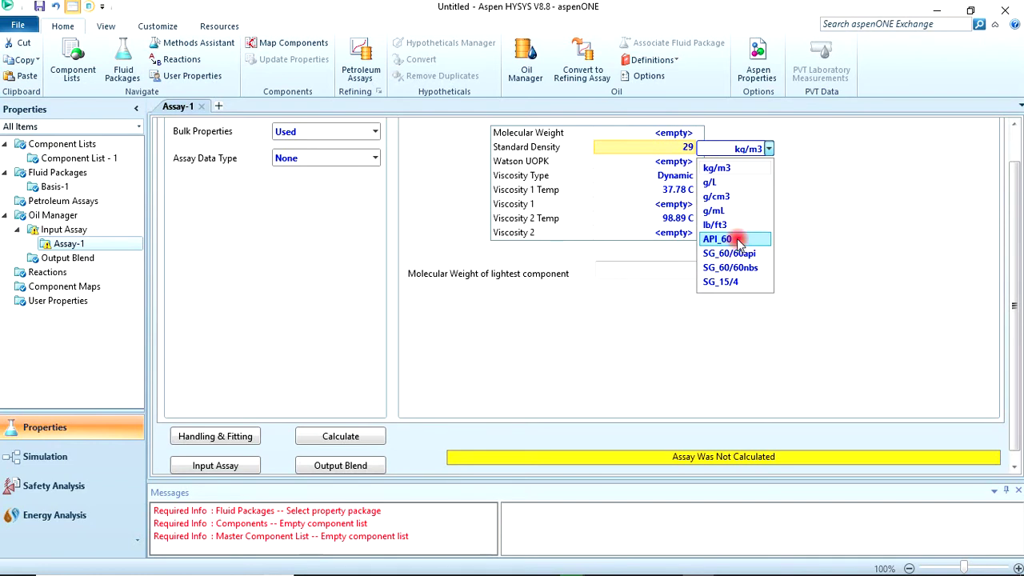
pyautogui.click(737, 240)
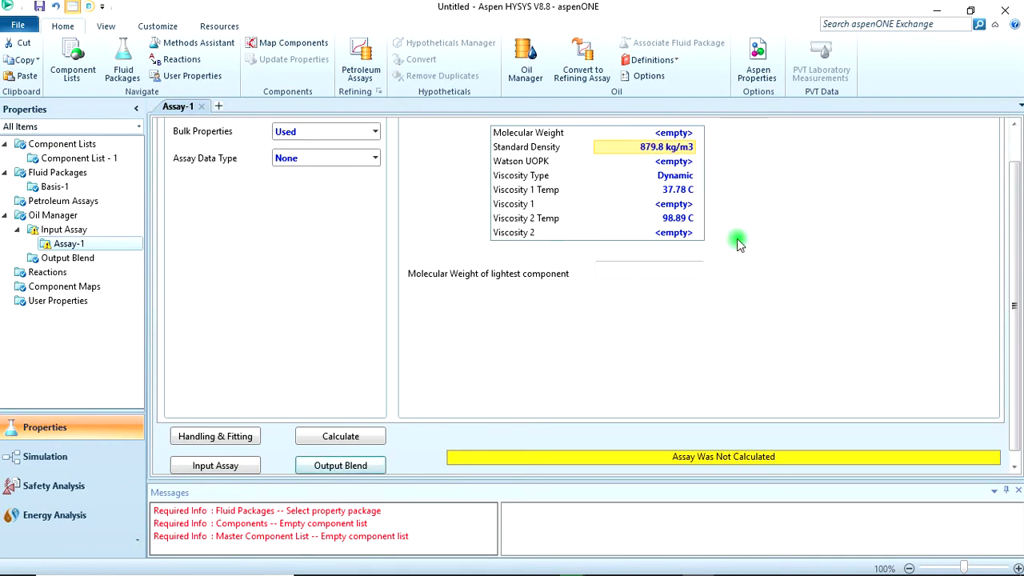
pyautogui.click(375, 159)
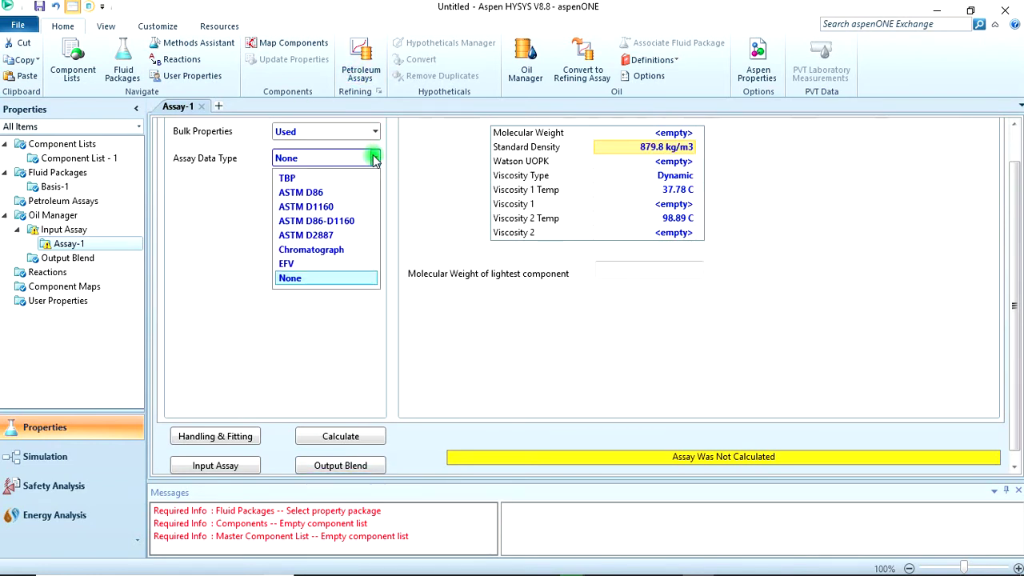
pyautogui.click(339, 179)
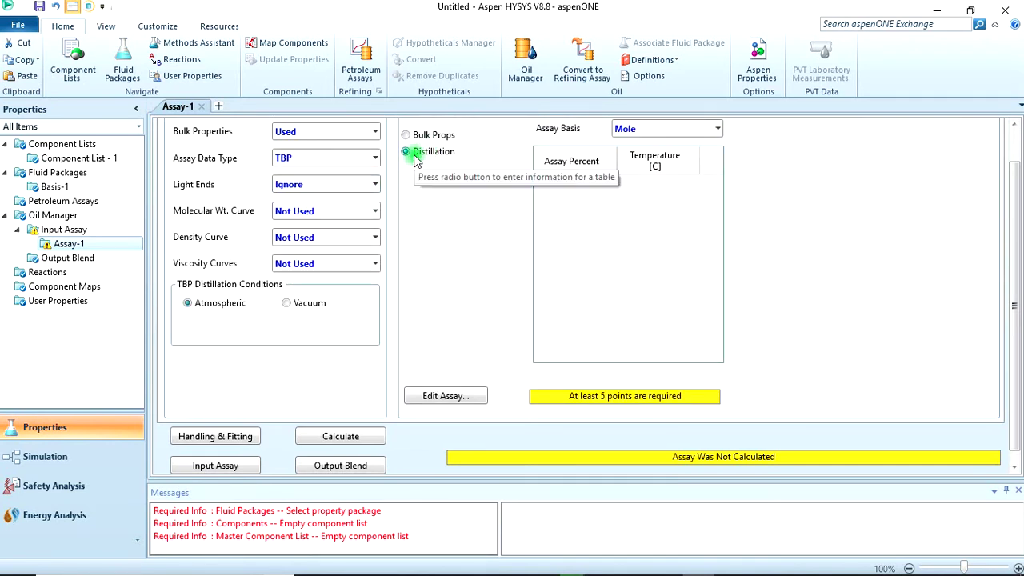
pyautogui.click(718, 129)
pyautogui.click(665, 152)
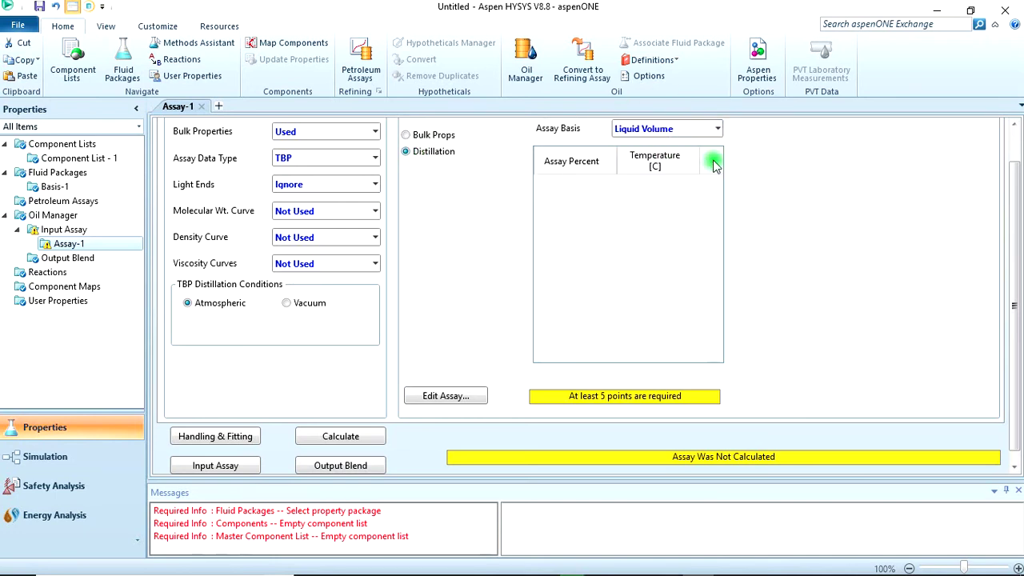
pyautogui.click(445, 396)
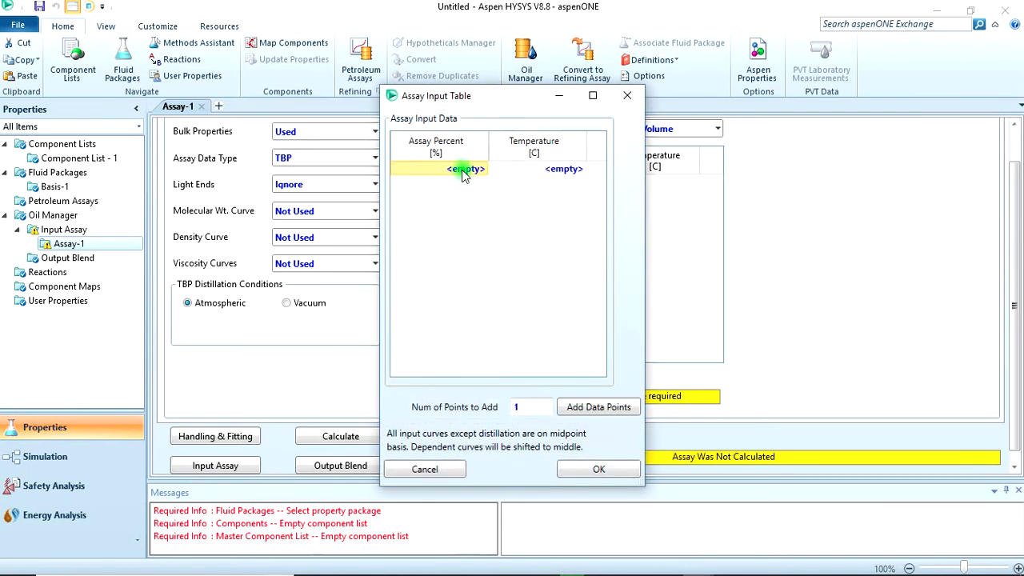
# Step: Enter assay percents 0, 4, 9, 14, 20, 30, 40, 50, 60, 76 and 80 in the Assay Input Table
pyautogui.click(462, 175)
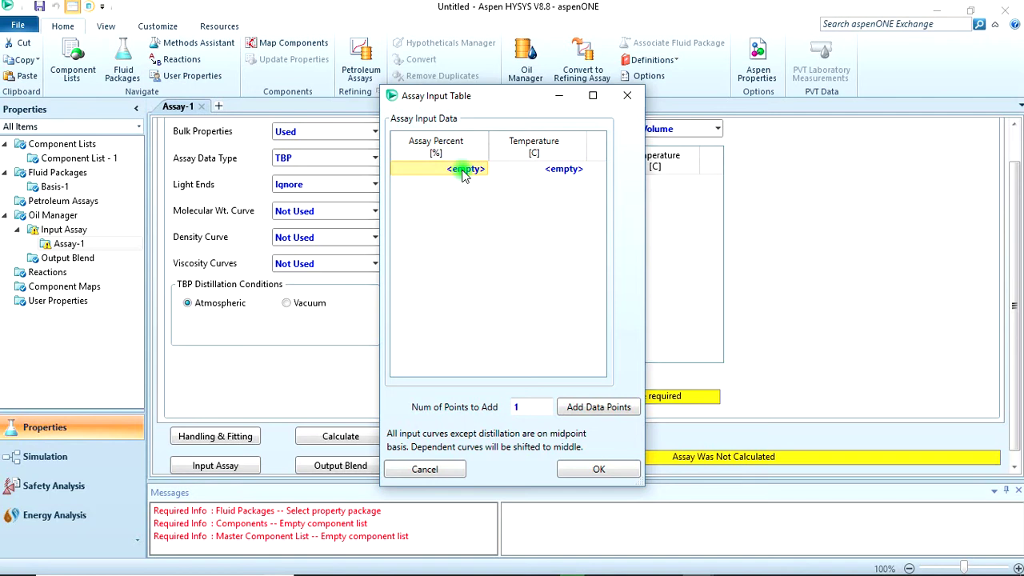
pyautogui.write('0')
pyautogui.press('Return')
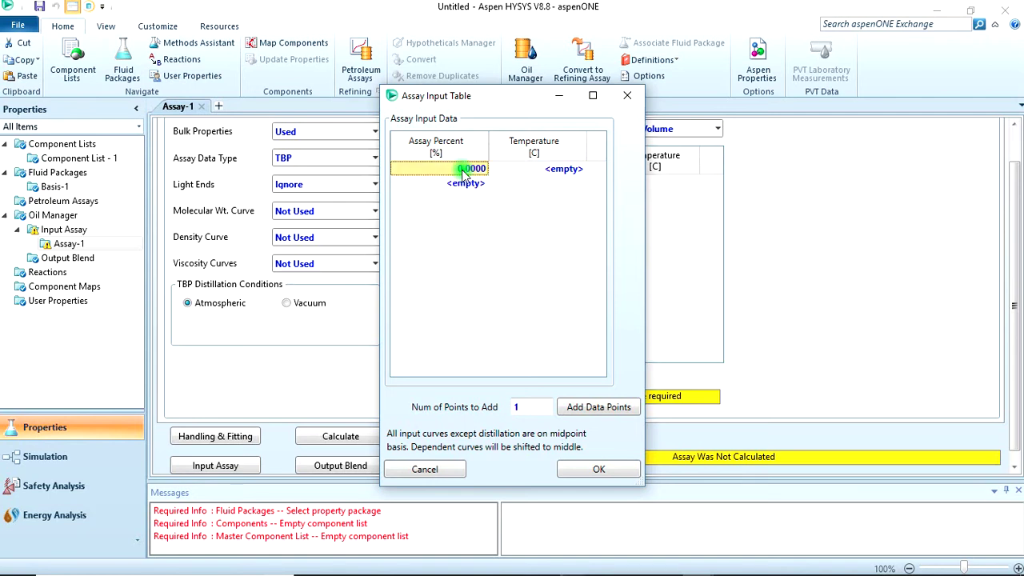
pyautogui.press('Down')
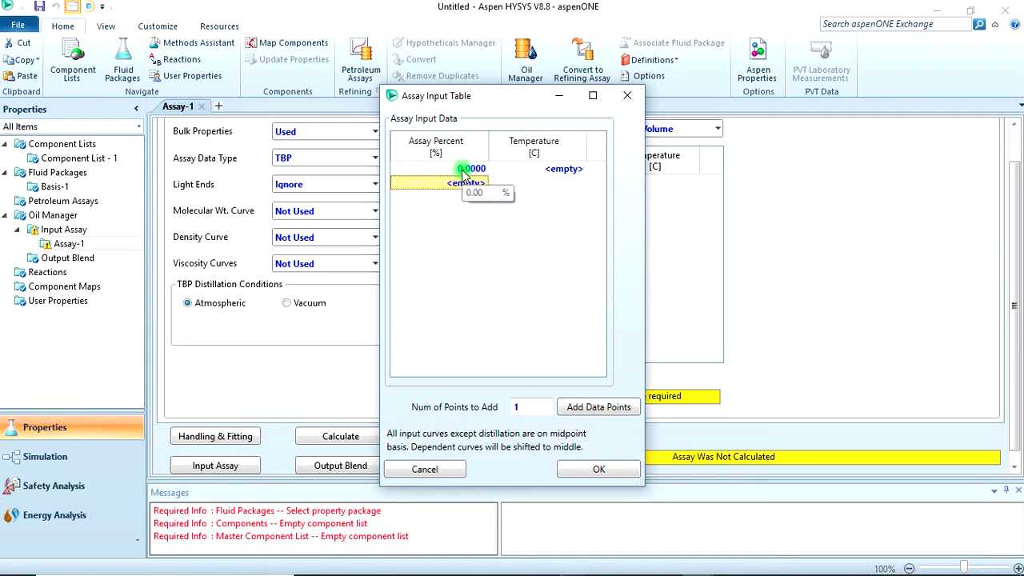
pyautogui.write('5')
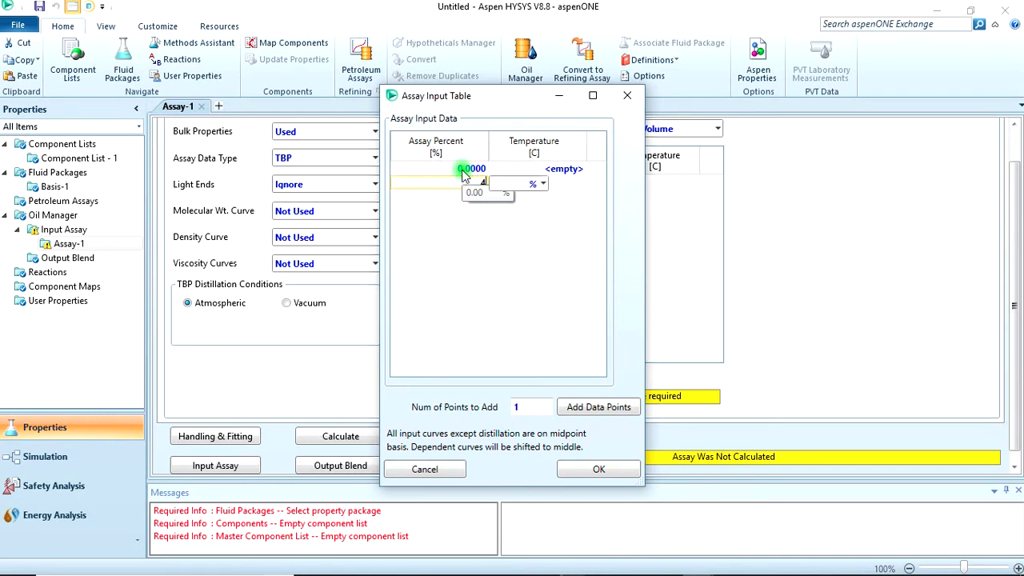
pyautogui.press('Return')
pyautogui.press('Down')
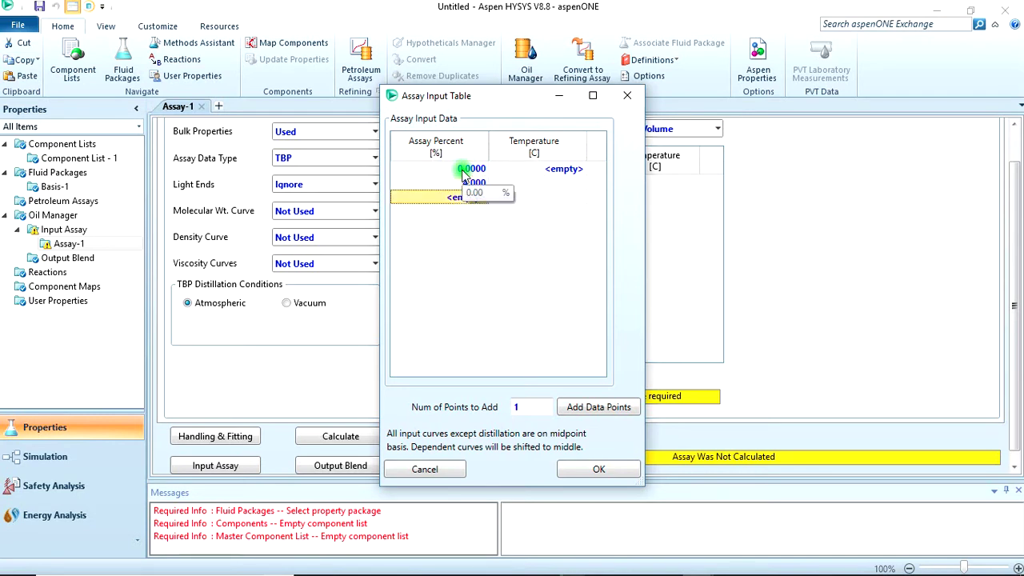
pyautogui.write('9')
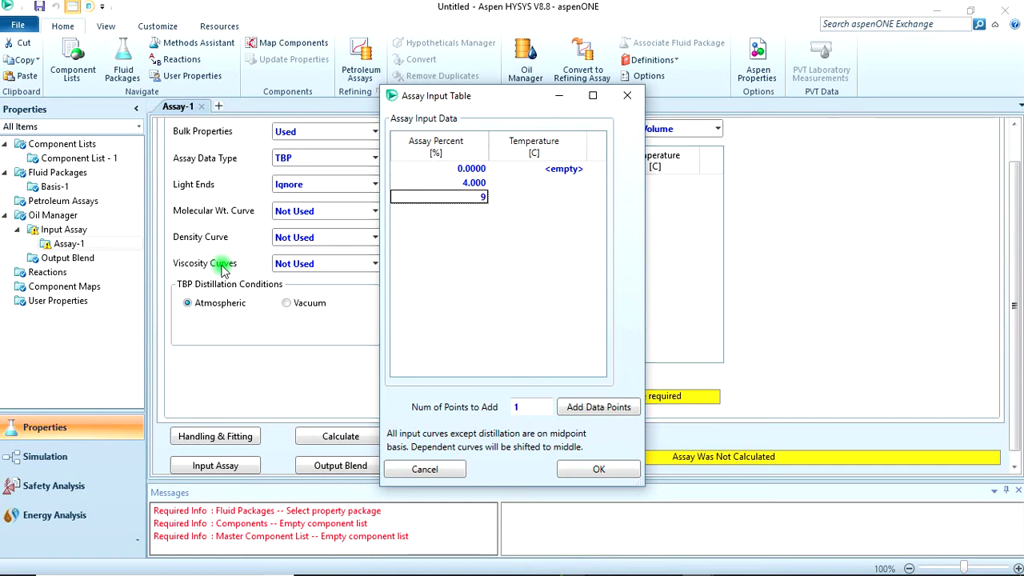
pyautogui.press('Return')
pyautogui.press('Down')
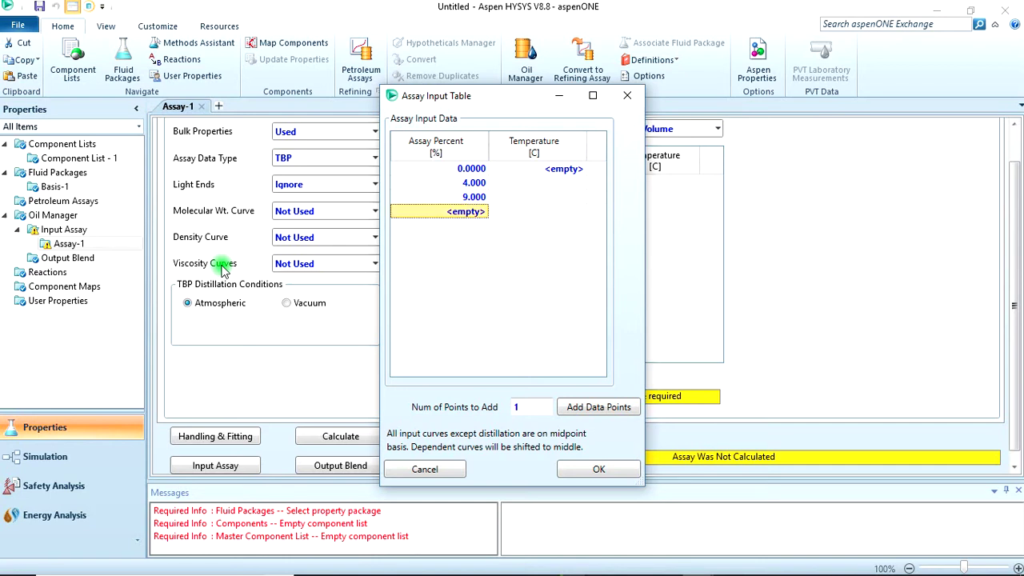
pyautogui.write('14')
pyautogui.press('Return')
pyautogui.press('Down')
pyautogui.write('2')
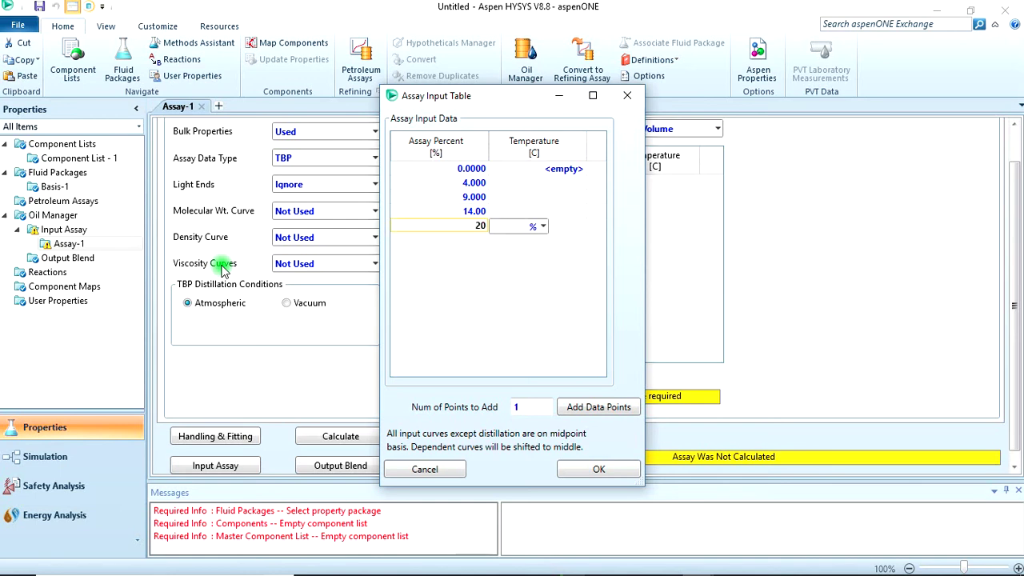
pyautogui.press('Return')
pyautogui.press('Down')
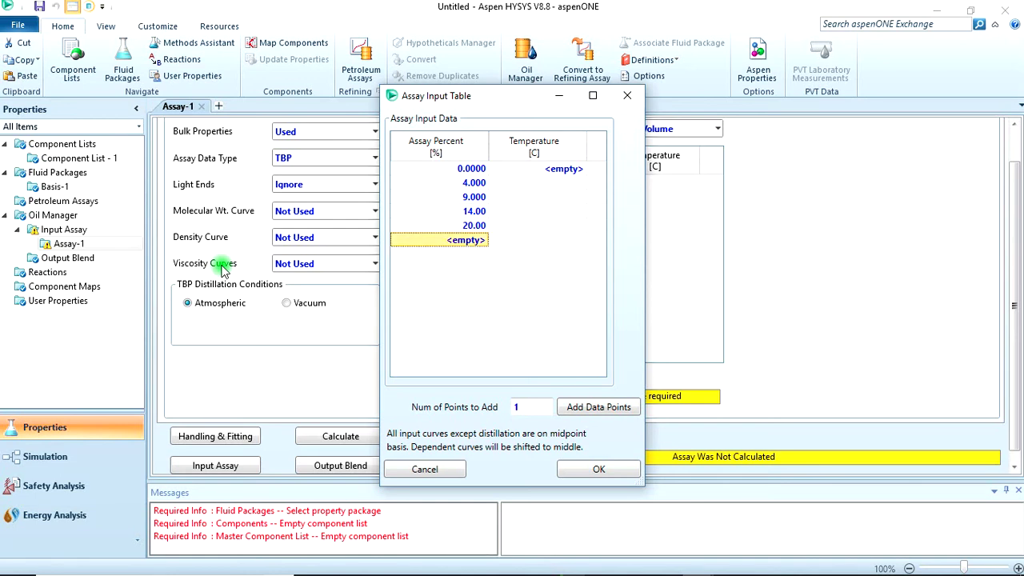
pyautogui.write('30')
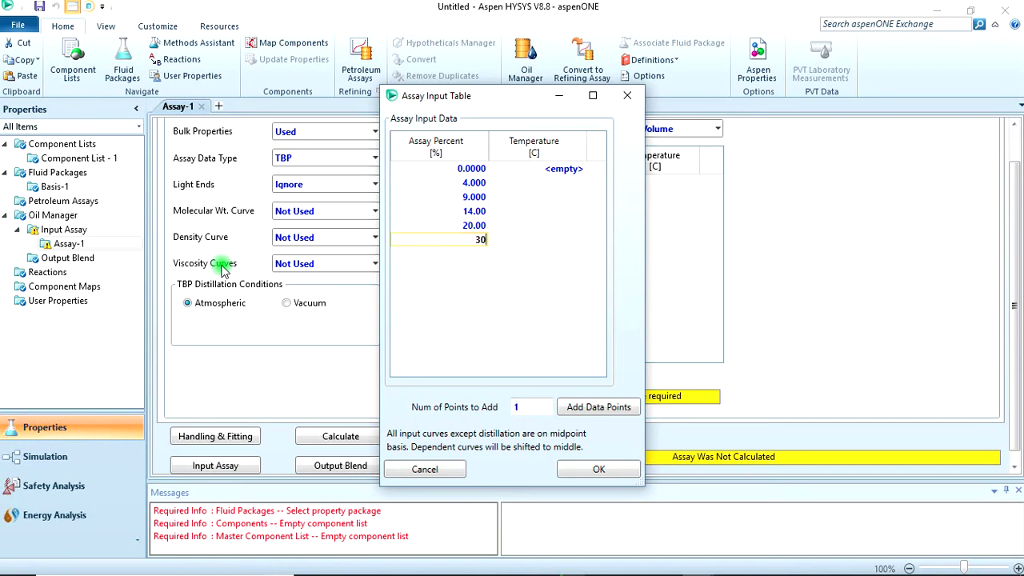
pyautogui.press('Return')
pyautogui.press('Down')
pyautogui.write('4')
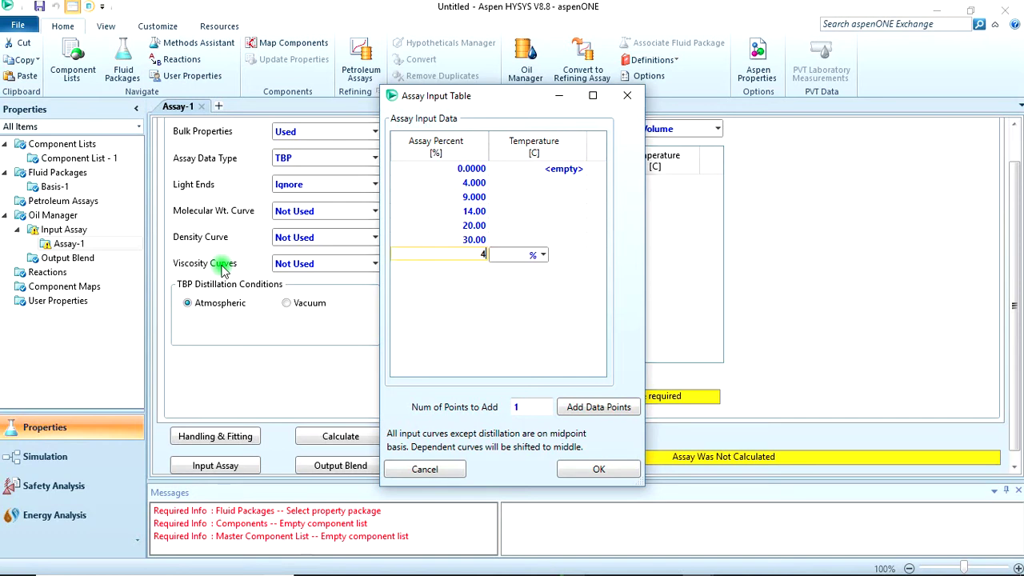
pyautogui.write('0')
pyautogui.press('Return')
pyautogui.press('Down')
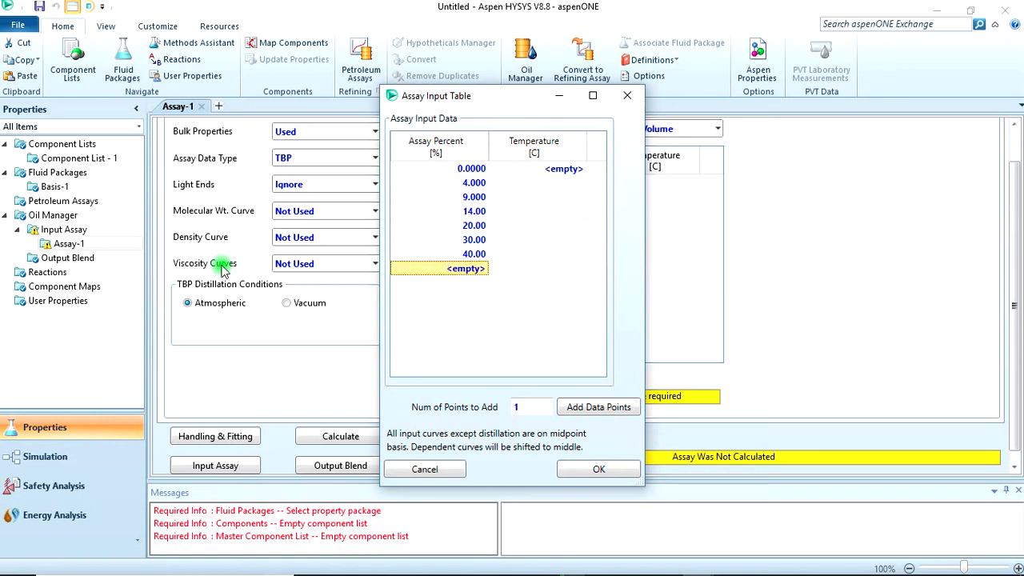
pyautogui.write('50')
pyautogui.press('Return')
pyautogui.press('Down')
pyautogui.write('6')
pyautogui.press('Return')
pyautogui.press('Down')
pyautogui.write('7')
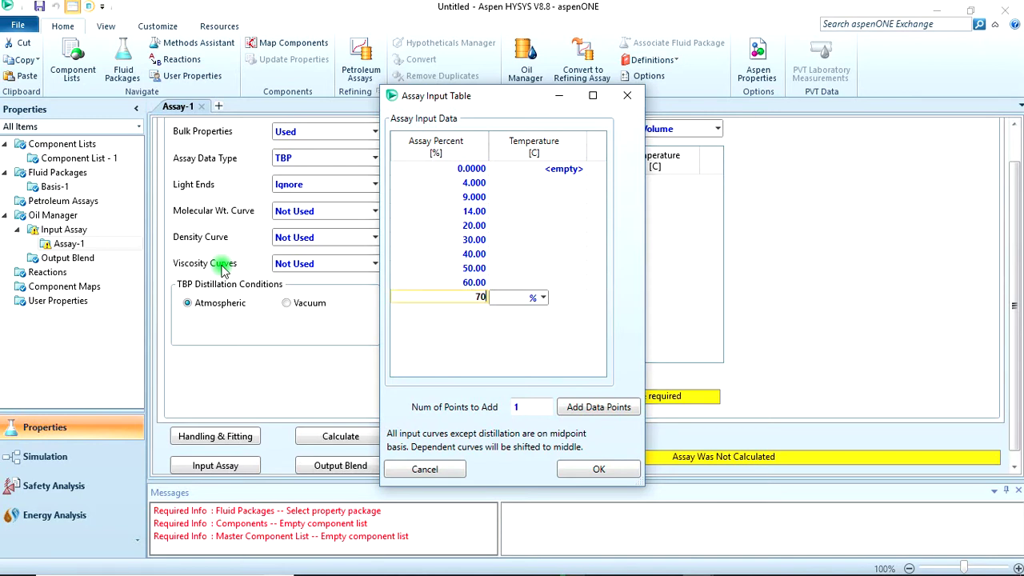
pyautogui.press('Return')
pyautogui.write('76')
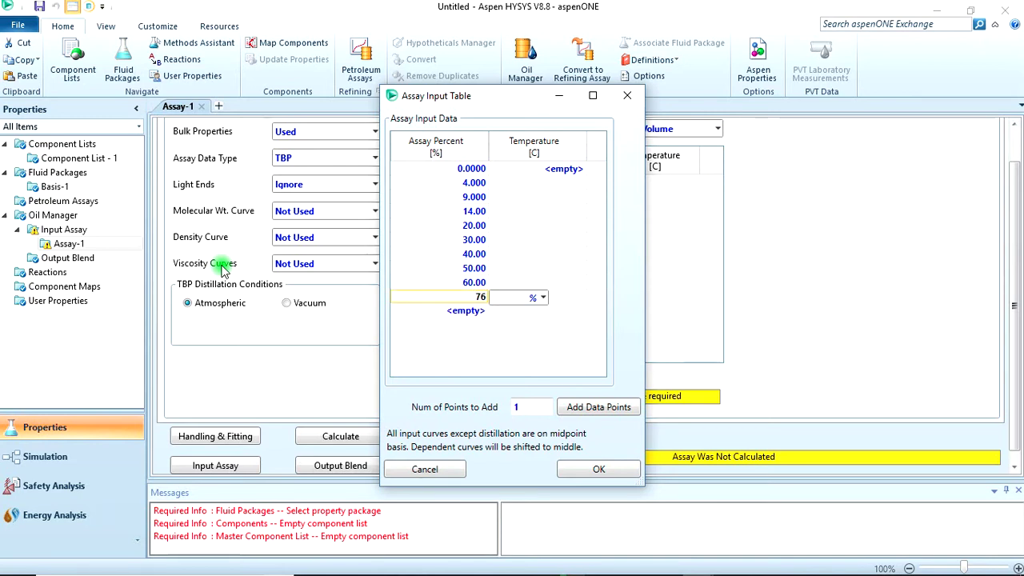
pyautogui.press('Return')
pyautogui.write('80')
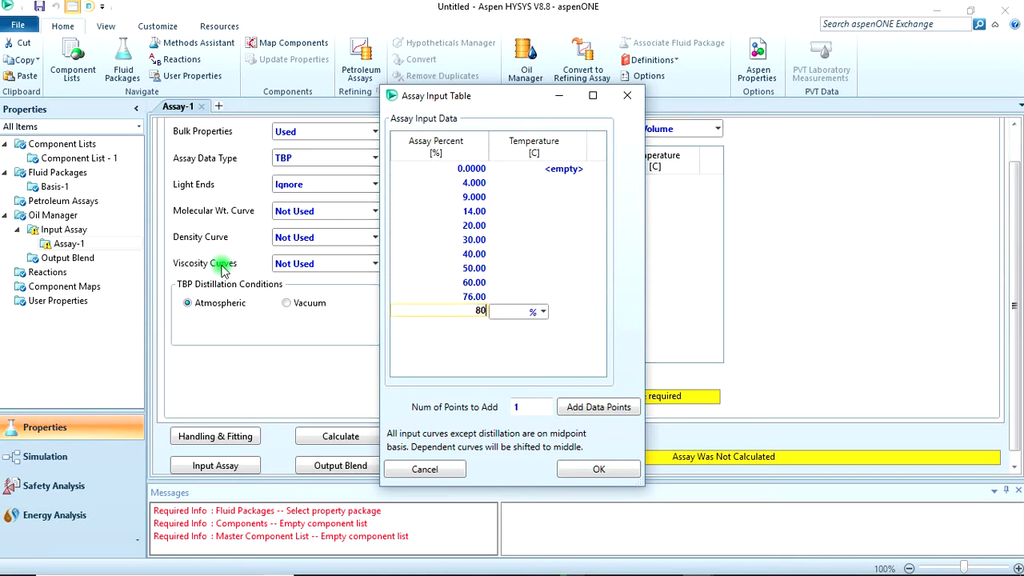
pyautogui.press('Return')
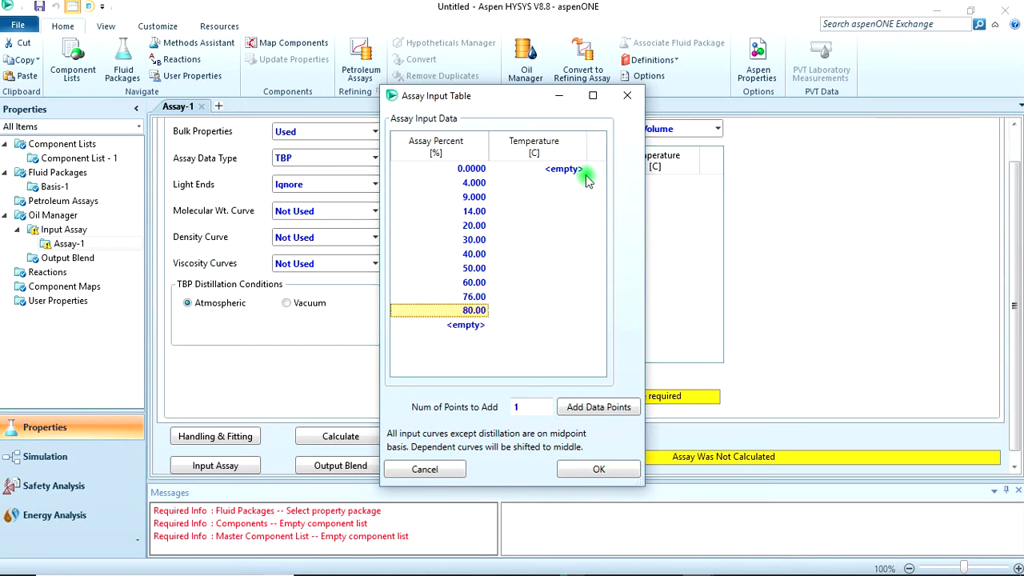
# Step: Enter TBP temperatures -12, 32, 74, 116, 154, 224, 273, 327, 393, 450, 490 and 516 °C
pyautogui.click(551, 168)
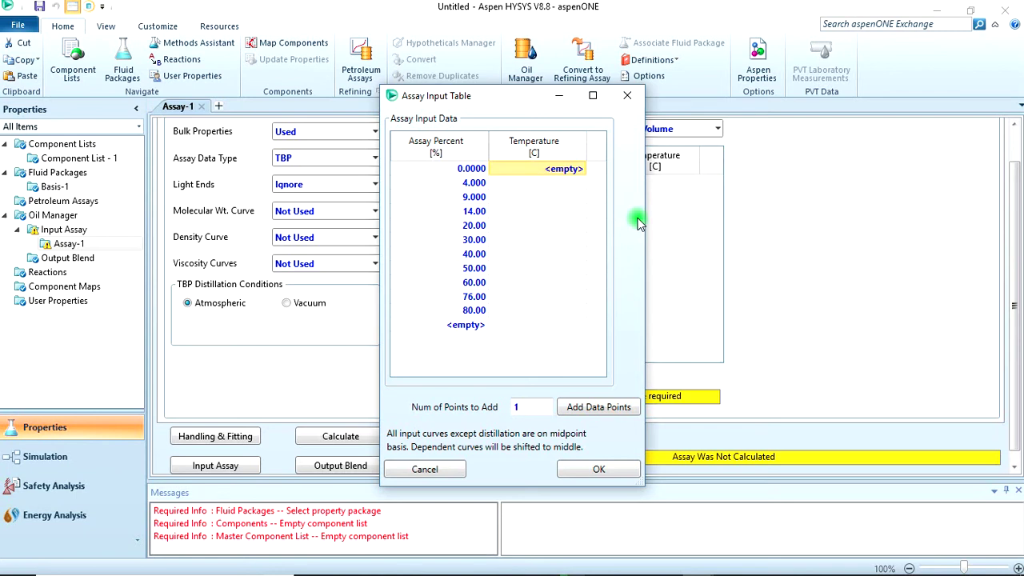
pyautogui.write('-12')
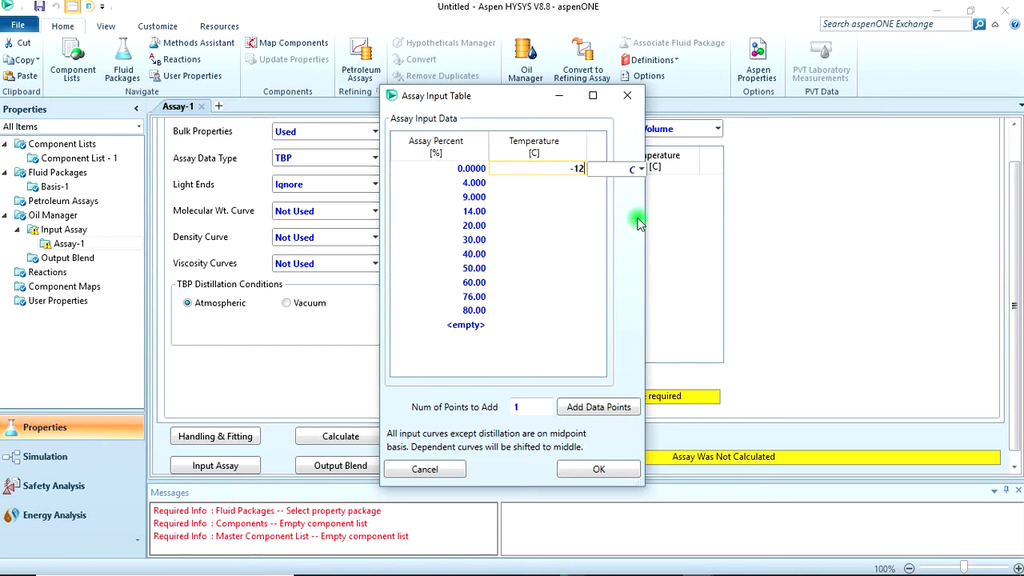
pyautogui.press('Return')
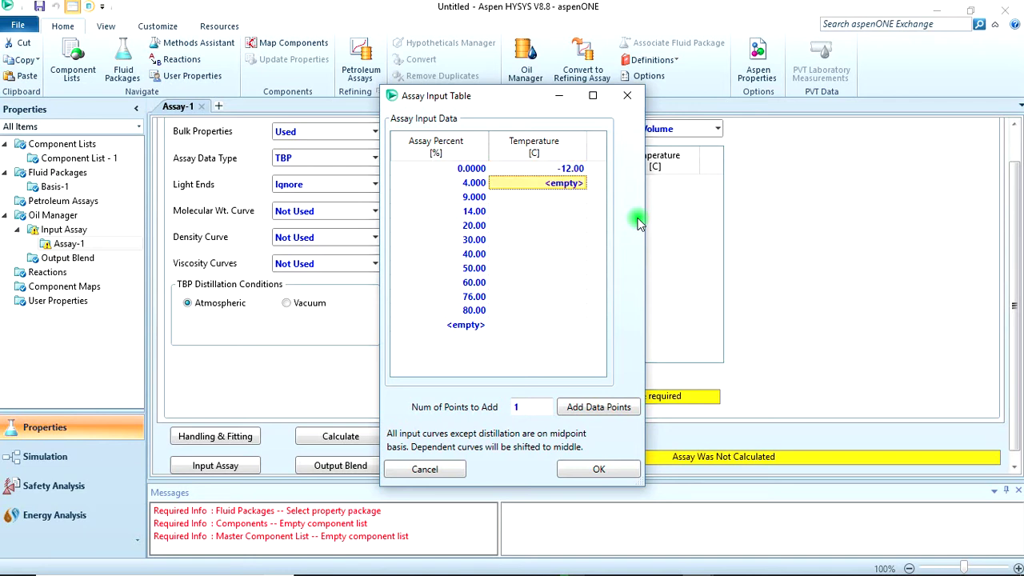
pyautogui.write('32')
pyautogui.press('Return')
pyautogui.write('74')
pyautogui.press('Return')
pyautogui.write('116')
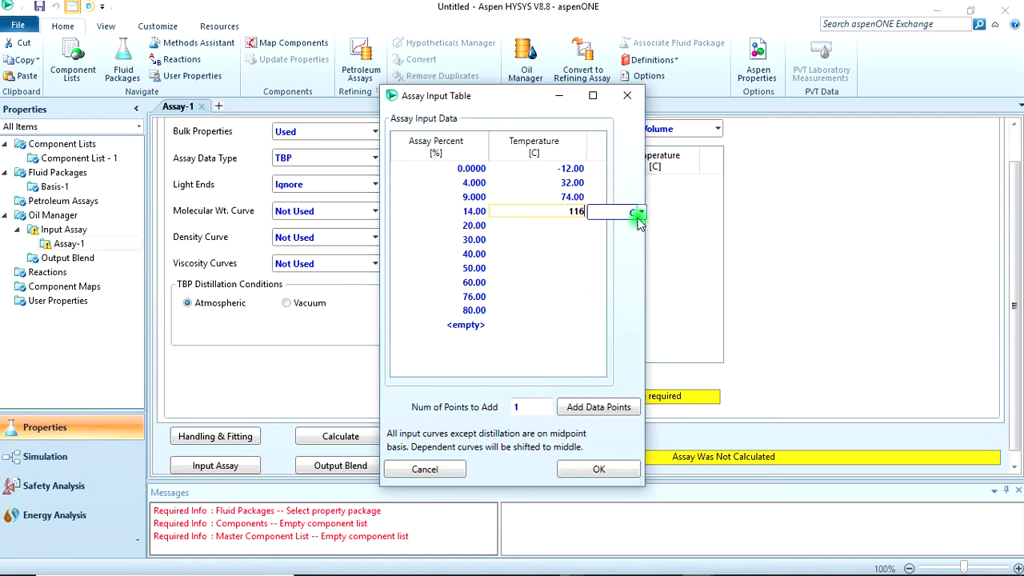
pyautogui.press('Return')
pyautogui.write('154')
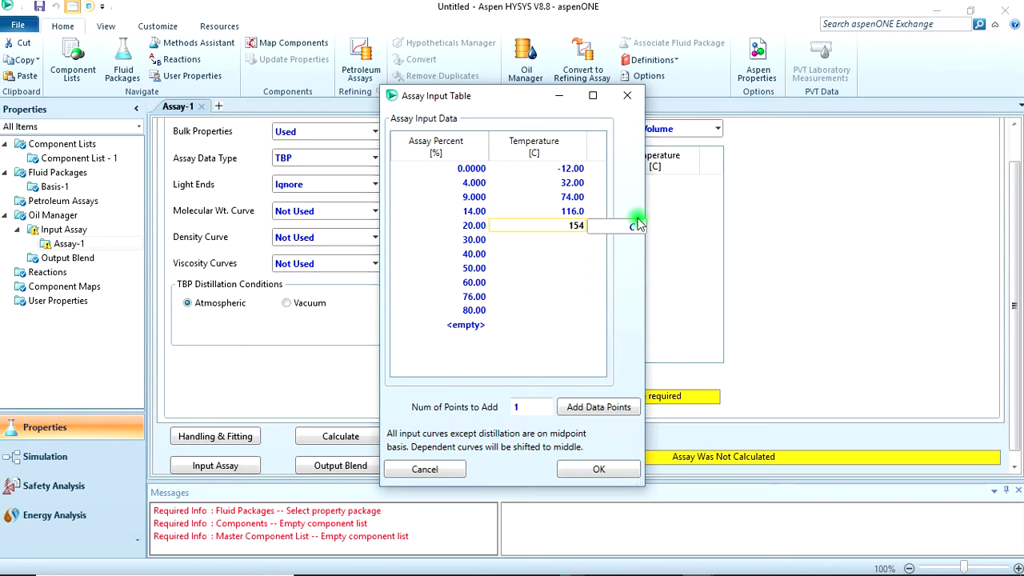
pyautogui.press('Return')
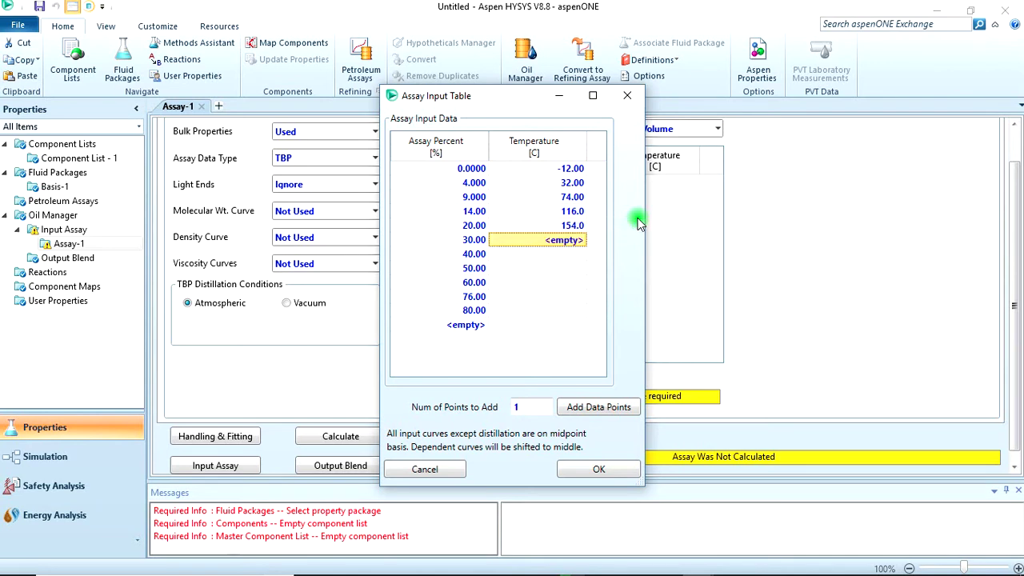
pyautogui.write('224')
pyautogui.press('Return')
pyautogui.write('27')
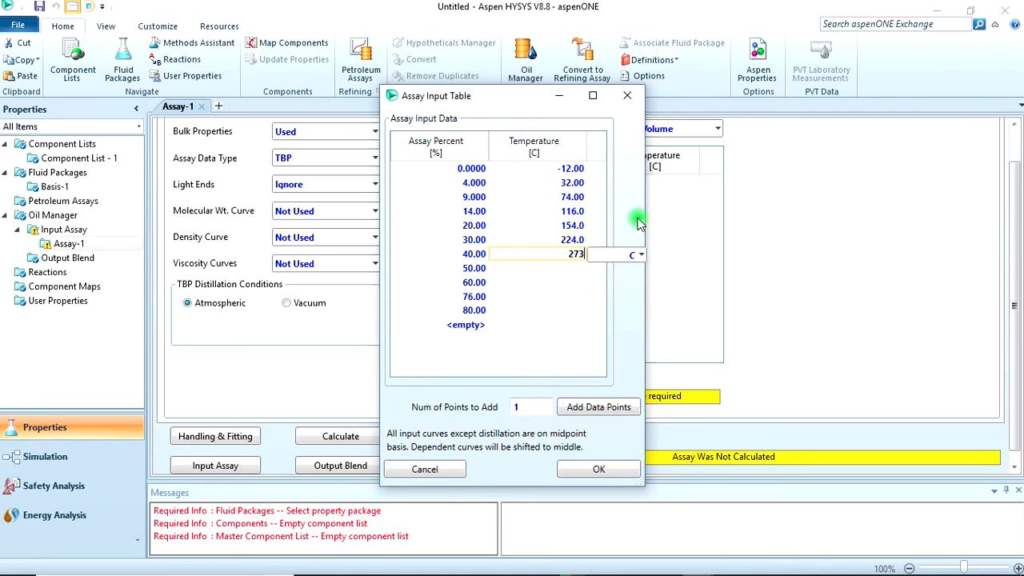
pyautogui.press('Return')
pyautogui.write('327')
pyautogui.press('Return')
pyautogui.write('393')
pyautogui.press('Return')
pyautogui.write('450')
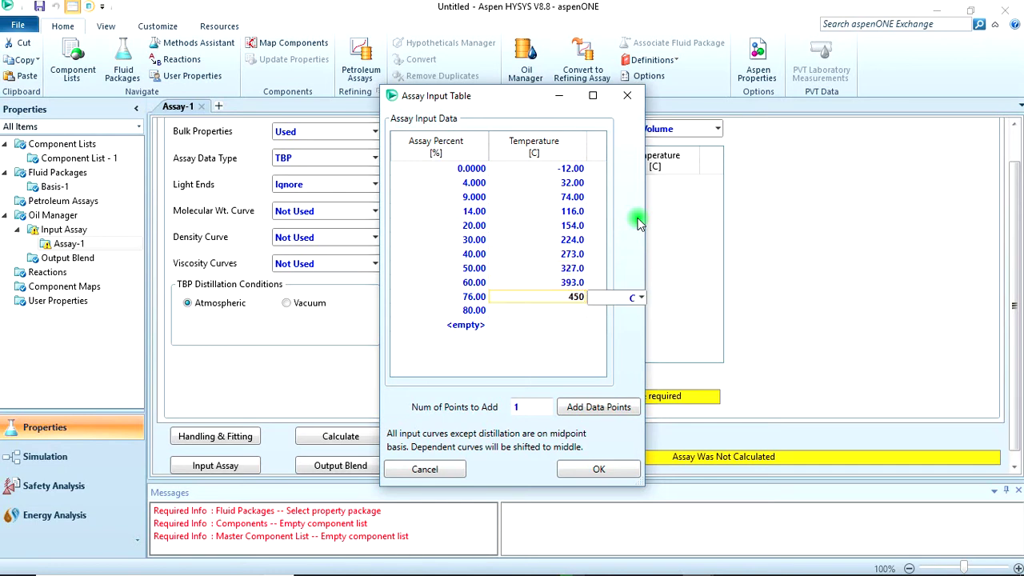
pyautogui.press('Return')
pyautogui.write('7')
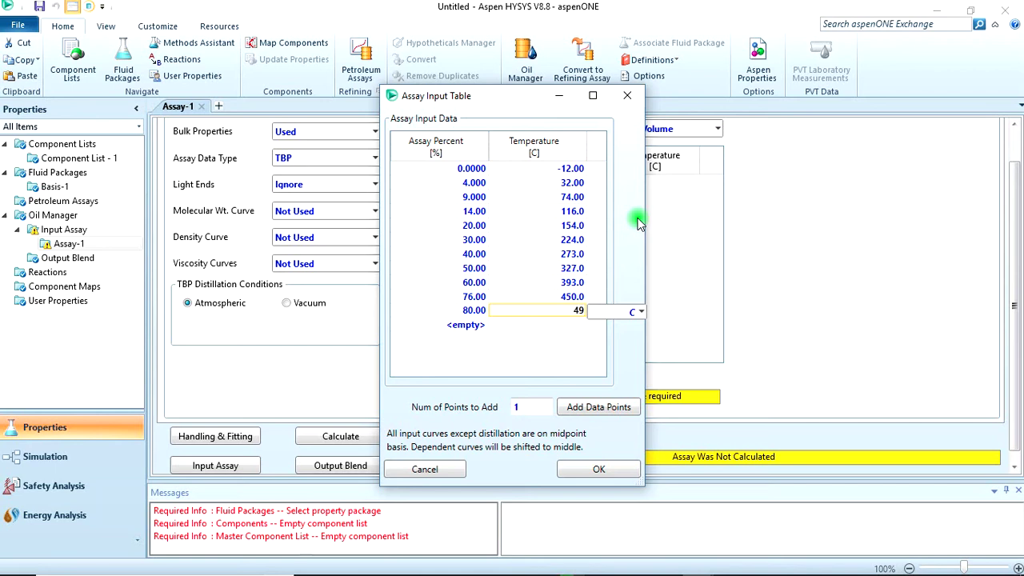
pyautogui.press('Return')
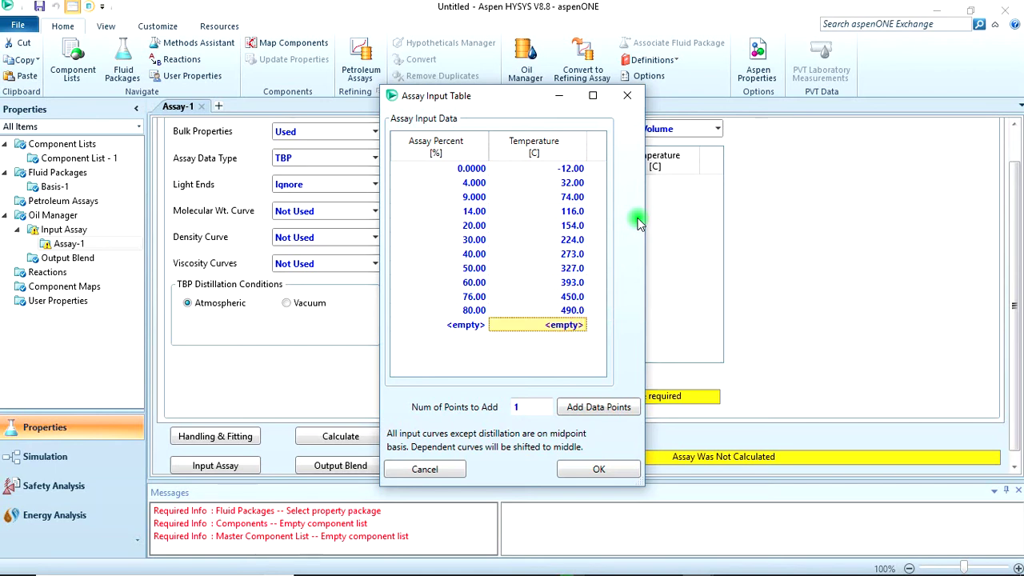
pyautogui.write('516')
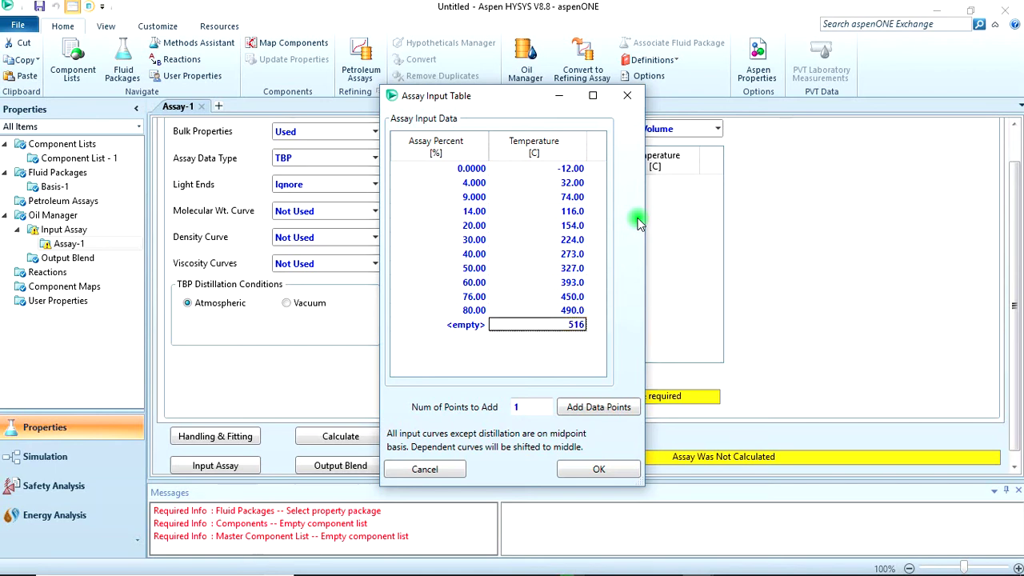
pyautogui.press('Return')
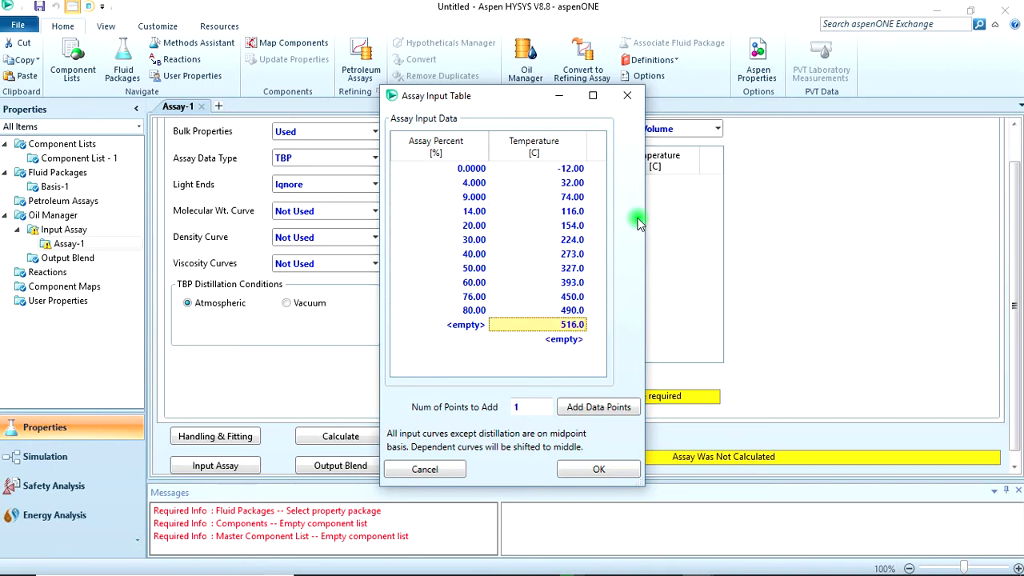
# Step: Accept the TBP table and set Light Ends to Input Composition, showing the composition grid
pyautogui.click(588, 471)
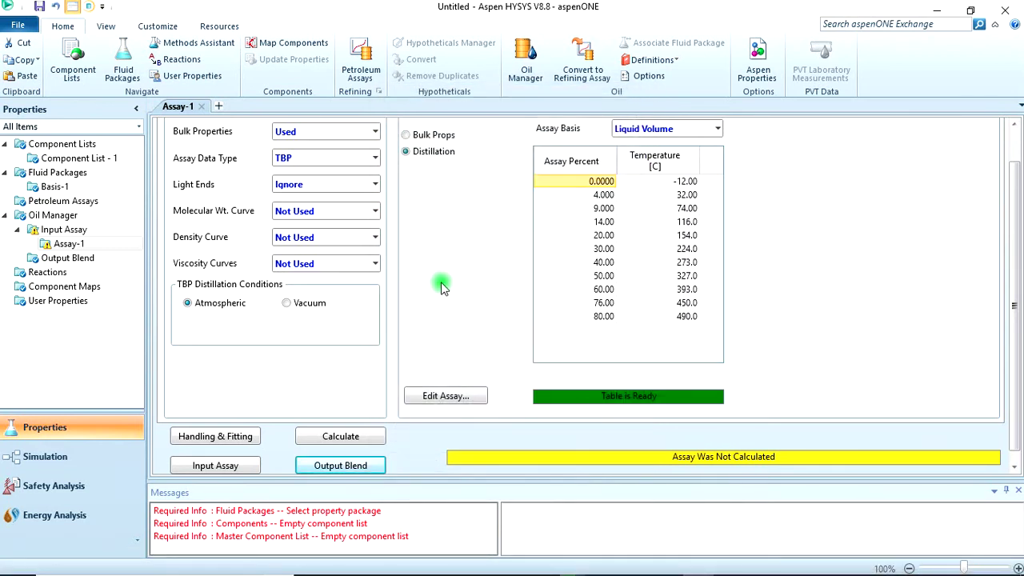
pyautogui.click(375, 185)
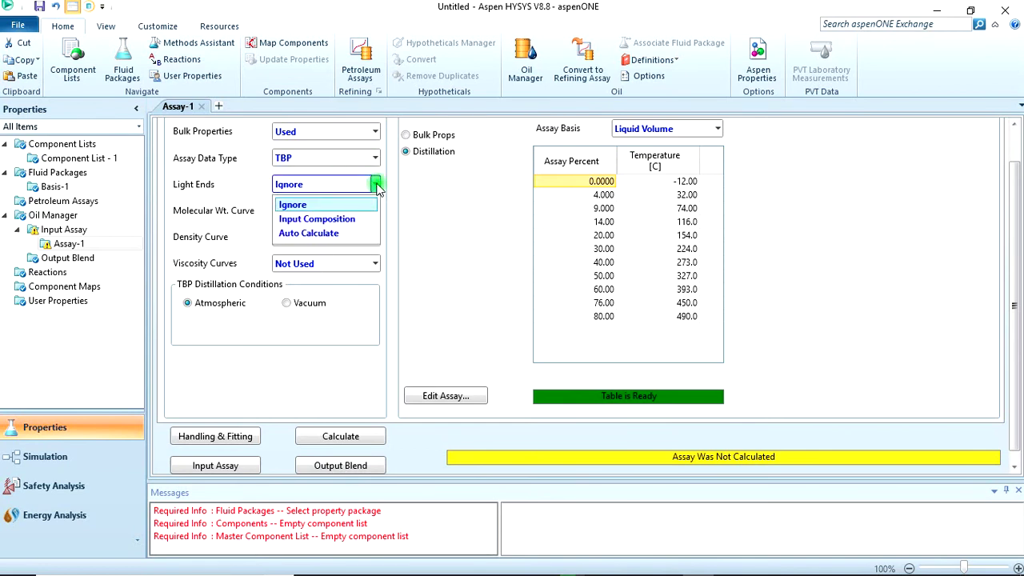
pyautogui.click(345, 219)
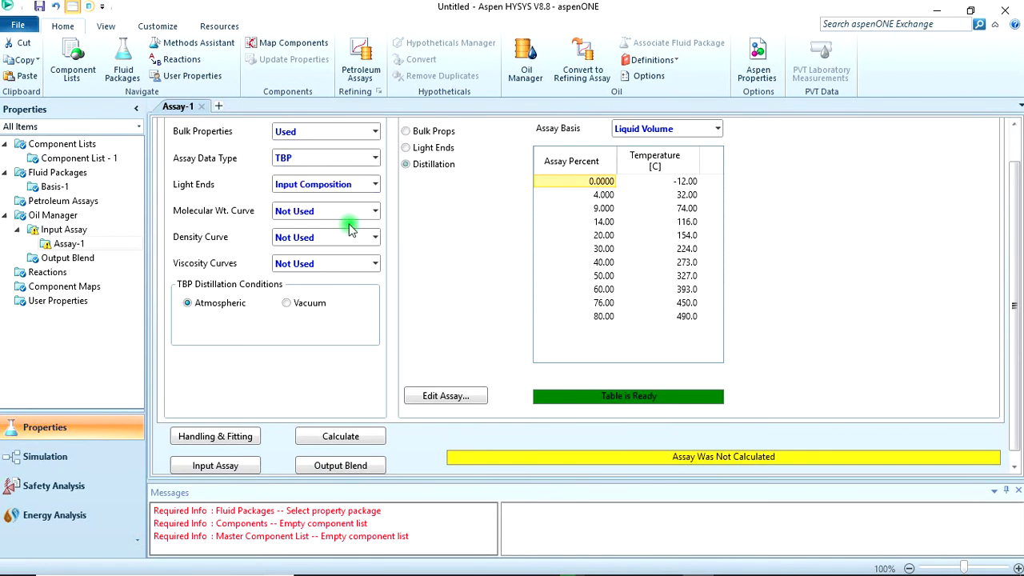
pyautogui.click(415, 149)
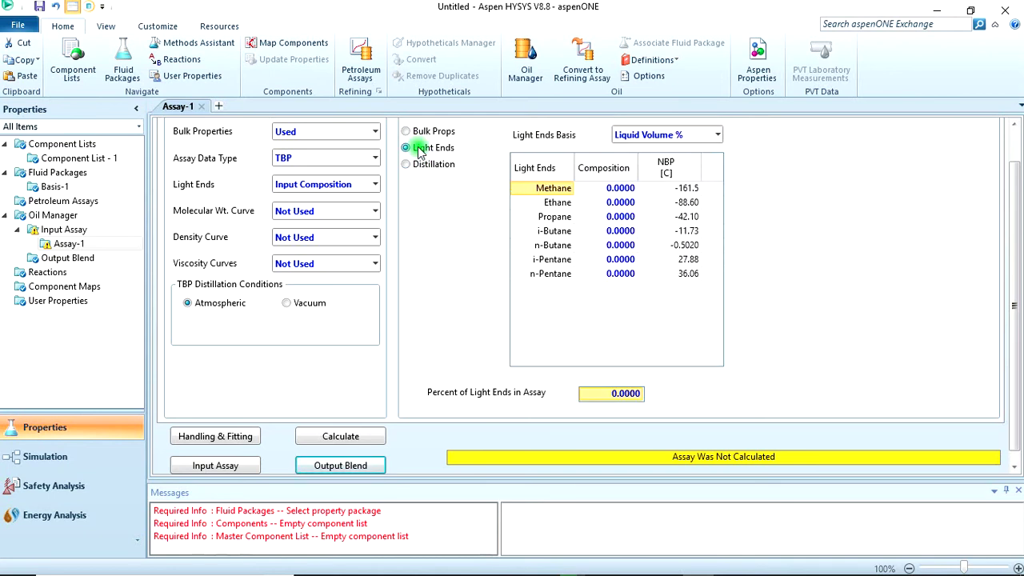
# Step: Enter light-ends compositions: Methane 0.0065, Ethane 0.0225, Propane 0.32, i-Butane 0.24, n-Butane 1.75, i-Pentane 1.65, n-Pentane 2.25
pyautogui.click(717, 136)
pyautogui.click(629, 188)
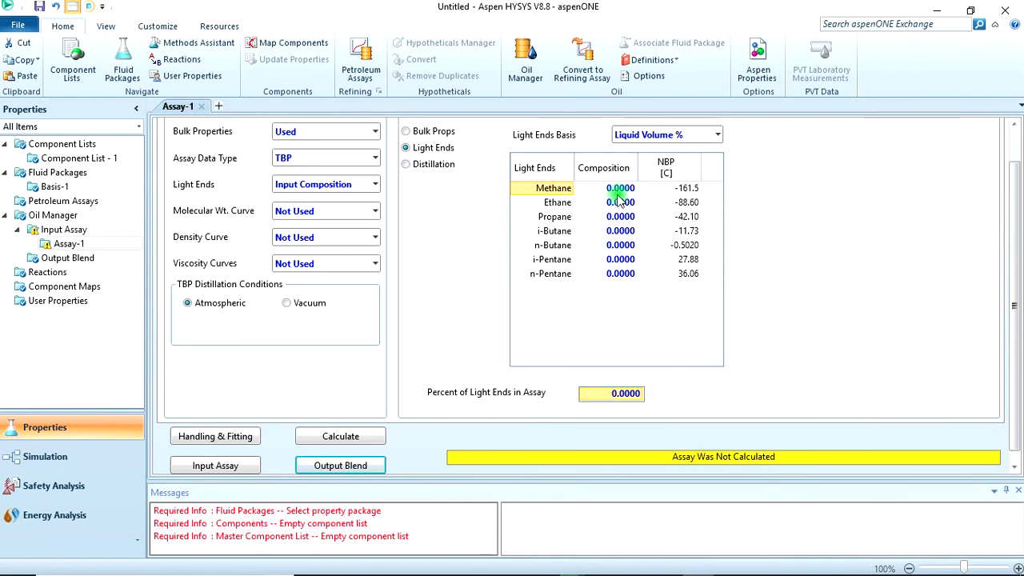
pyautogui.click(614, 189)
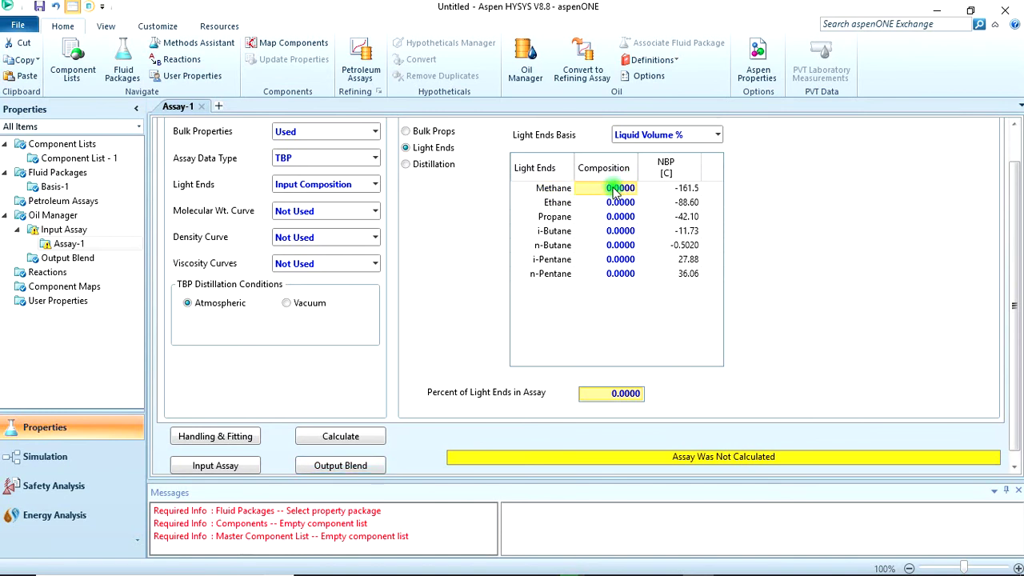
pyautogui.click(614, 189)
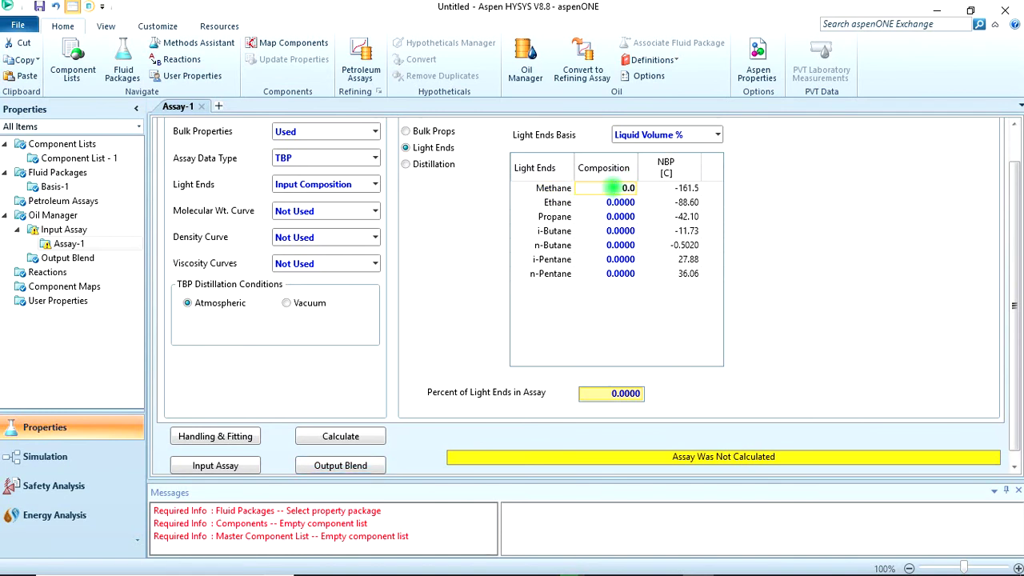
pyautogui.write('.0065')
pyautogui.press('Return')
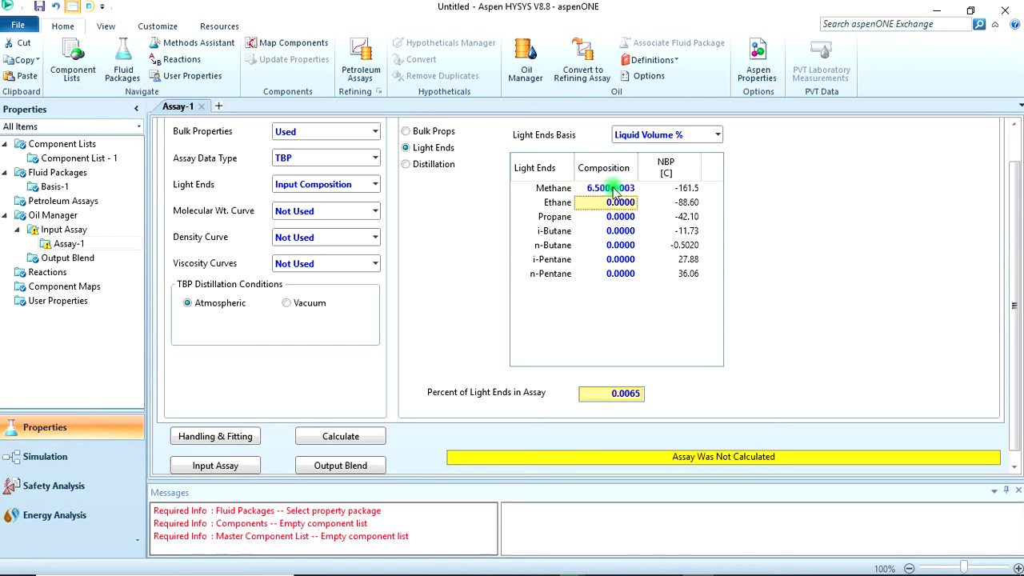
pyautogui.write('0.')
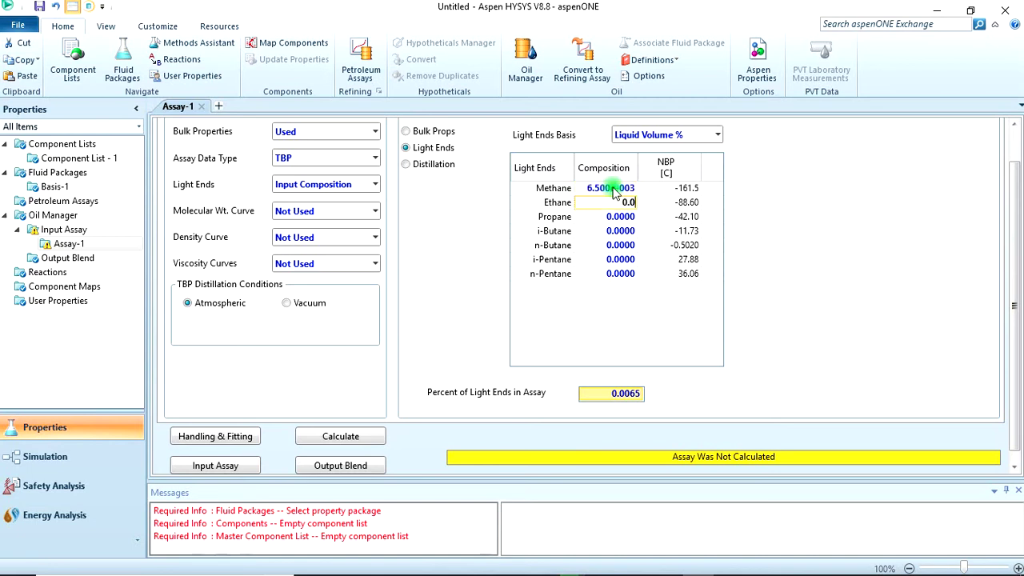
pyautogui.write('0225')
pyautogui.press('Return')
pyautogui.write('0')
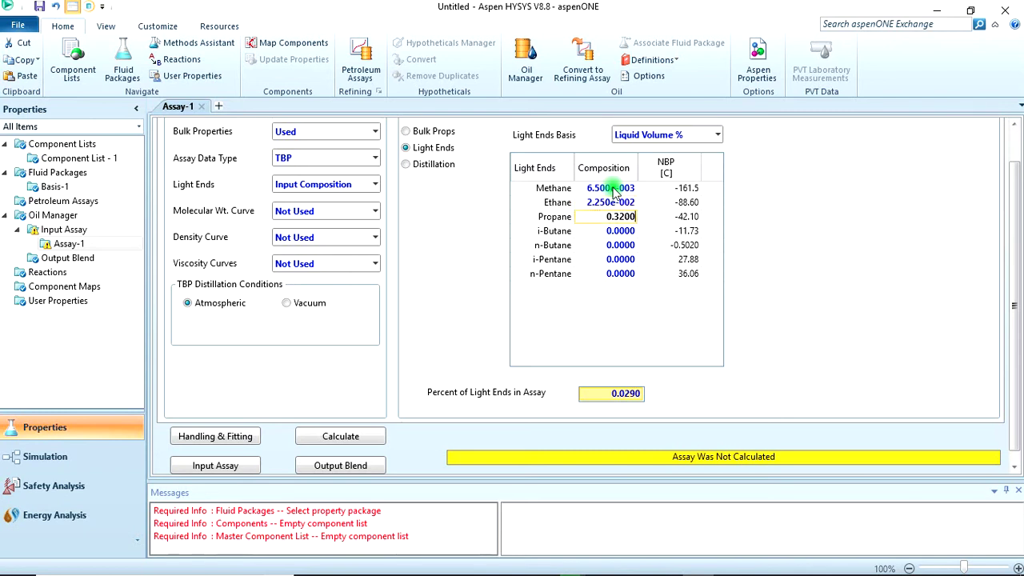
pyautogui.press('Return')
pyautogui.write('0.24')
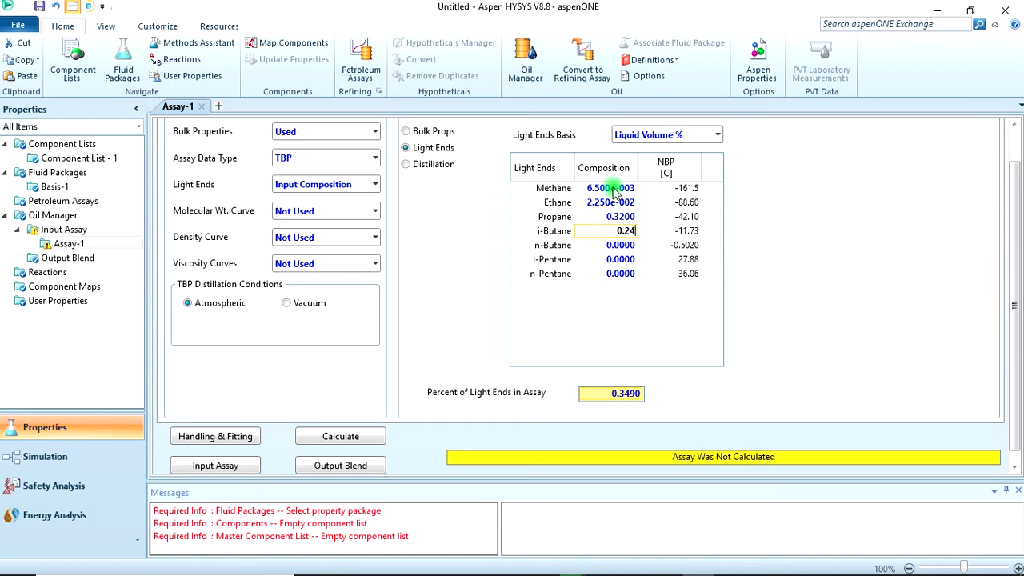
pyautogui.press('Return')
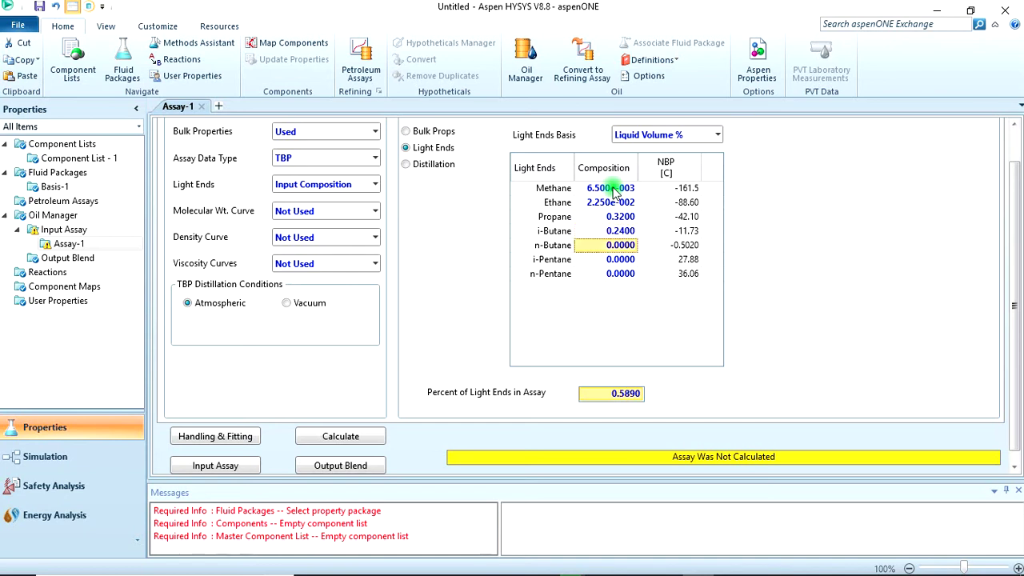
pyautogui.write('1.75')
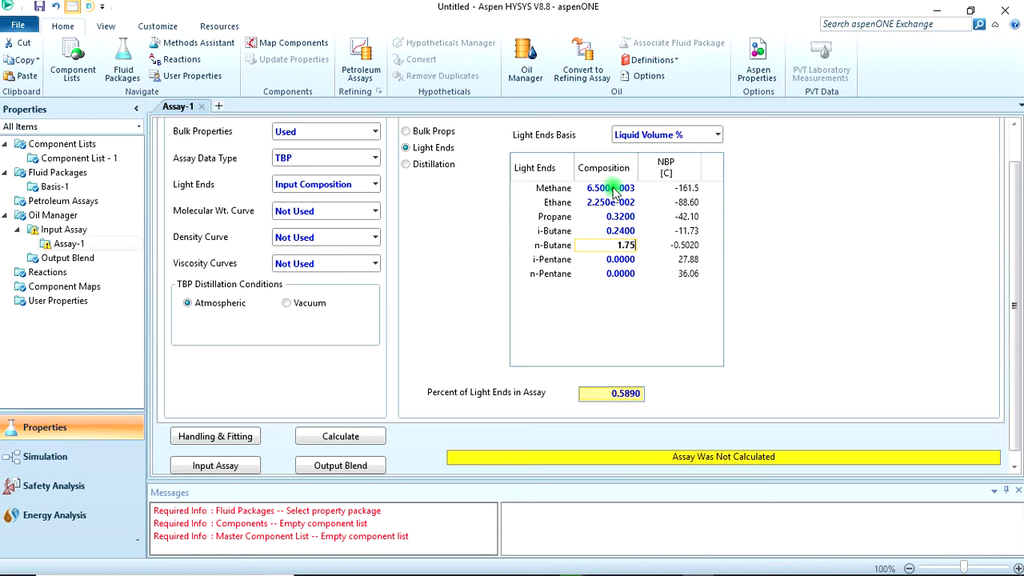
pyautogui.press('Return')
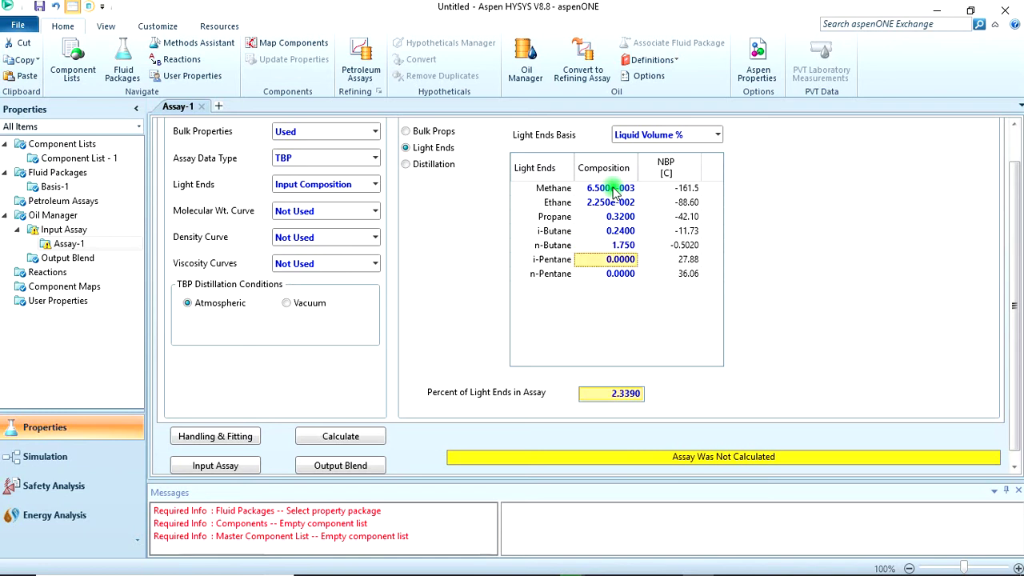
pyautogui.write('1.65')
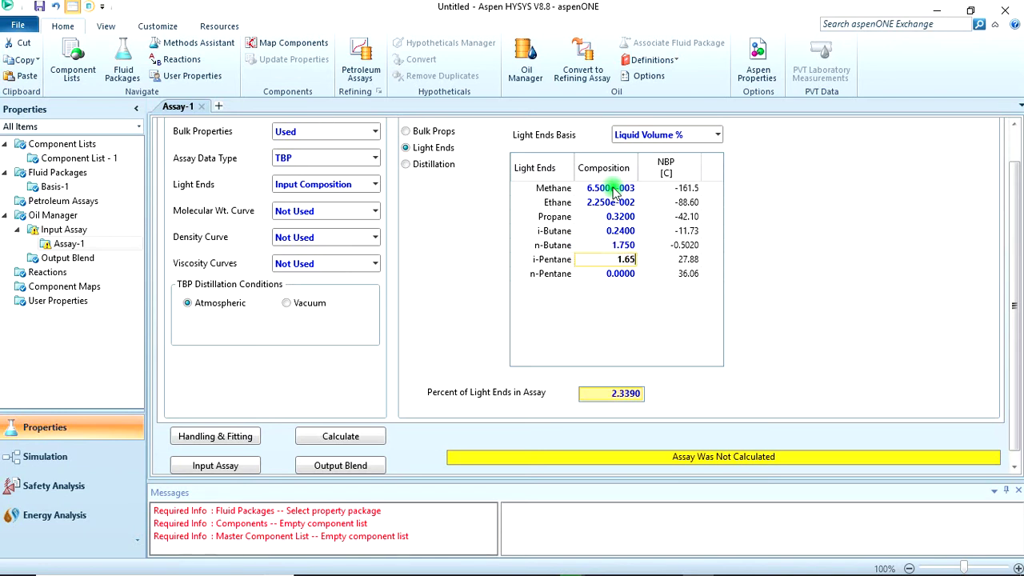
pyautogui.press('Return')
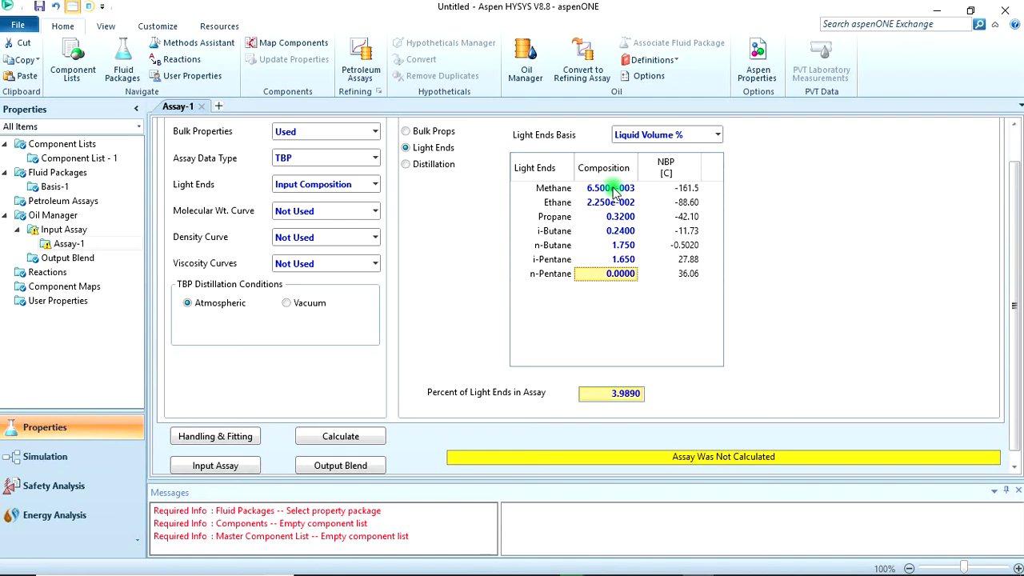
pyautogui.write('2')
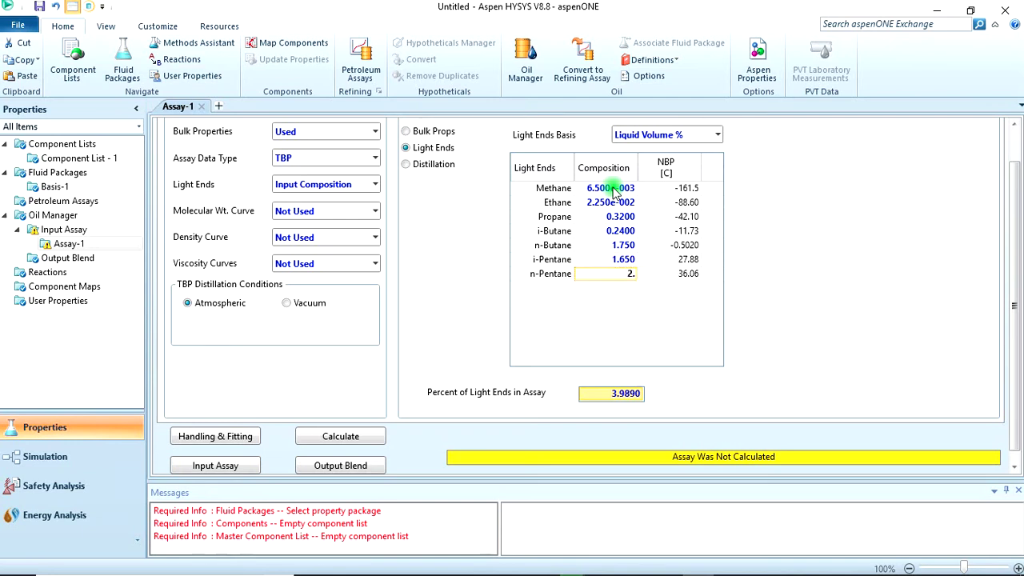
pyautogui.write('.25')
pyautogui.press('Return')
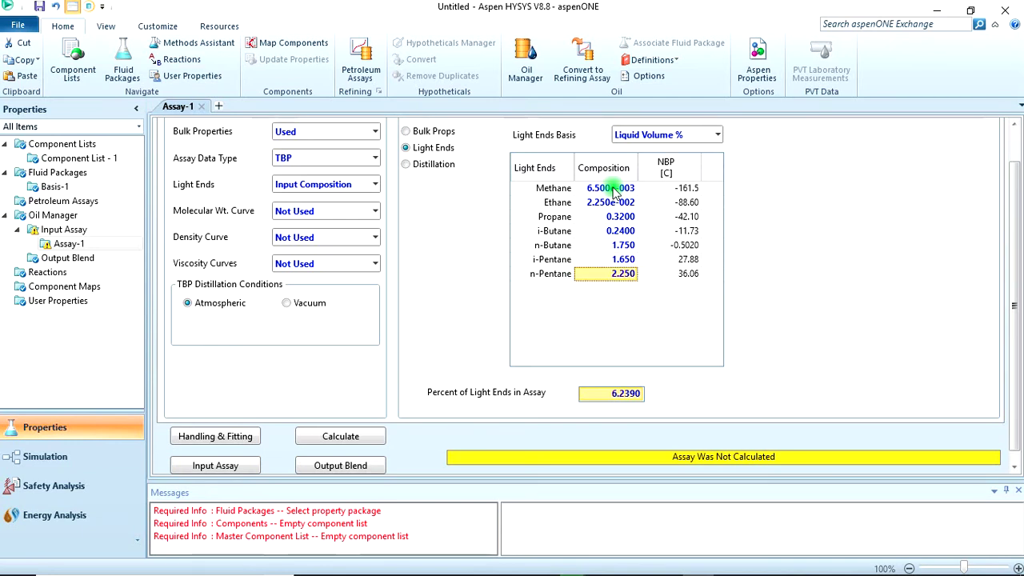
pyautogui.hotkey('alt', 'Tab')
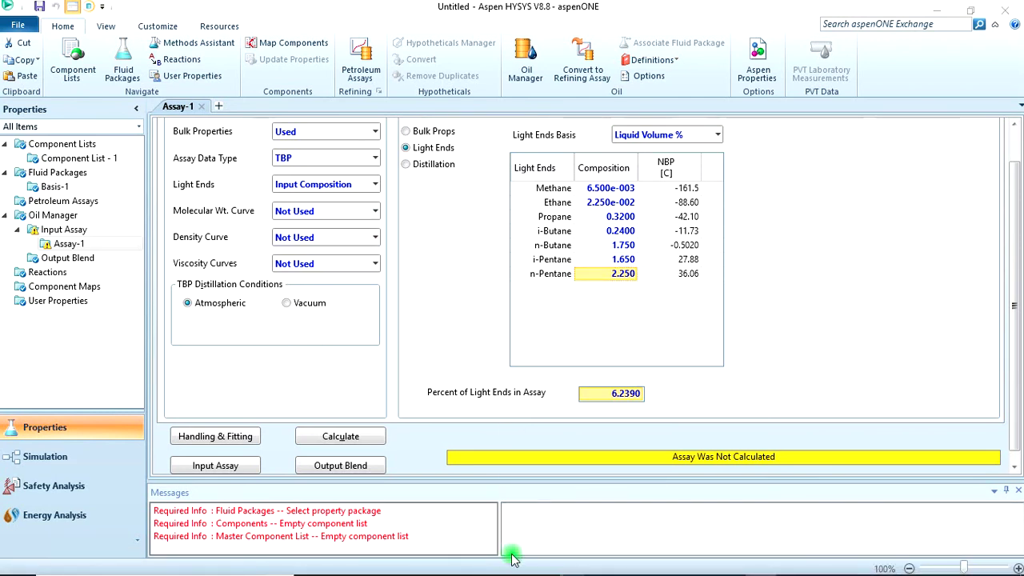
# Step: Calculate Assay-1 so its status reads Assay Was Calculated
pyautogui.click(352, 436)
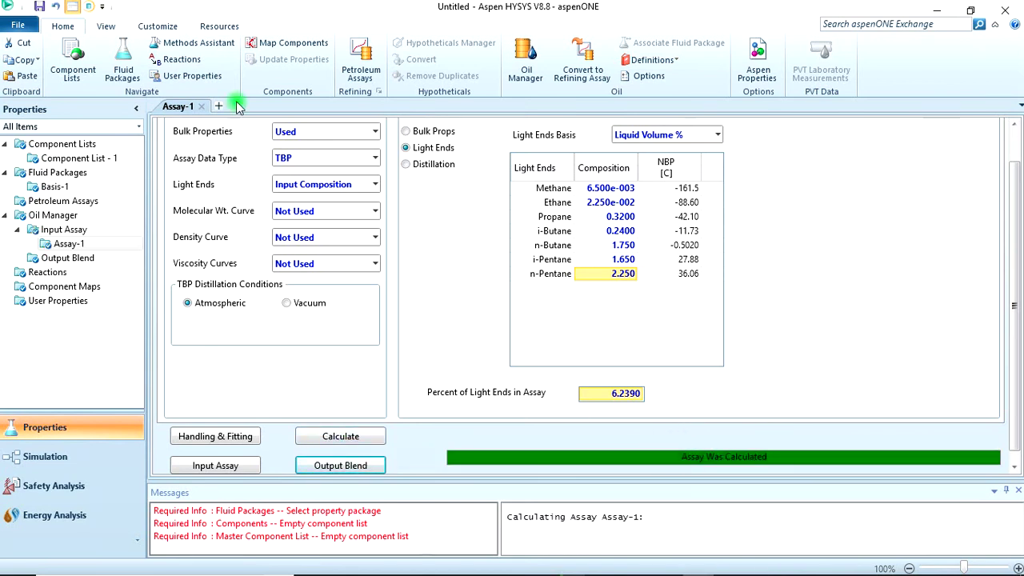
pyautogui.click(76, 245)
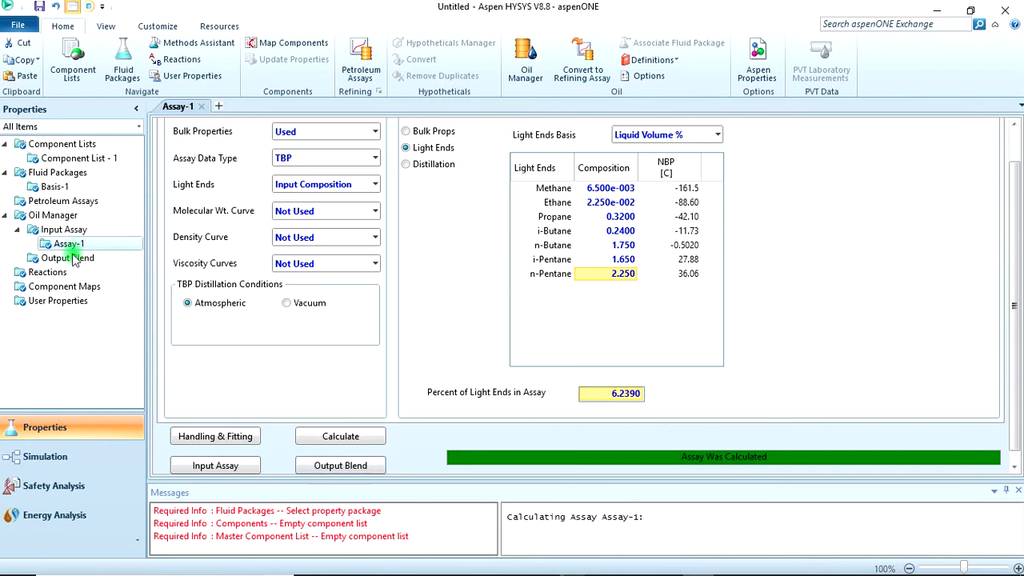
# Step: Create Blend-1 and add Assay-1 to its oil flow
pyautogui.click(72, 260)
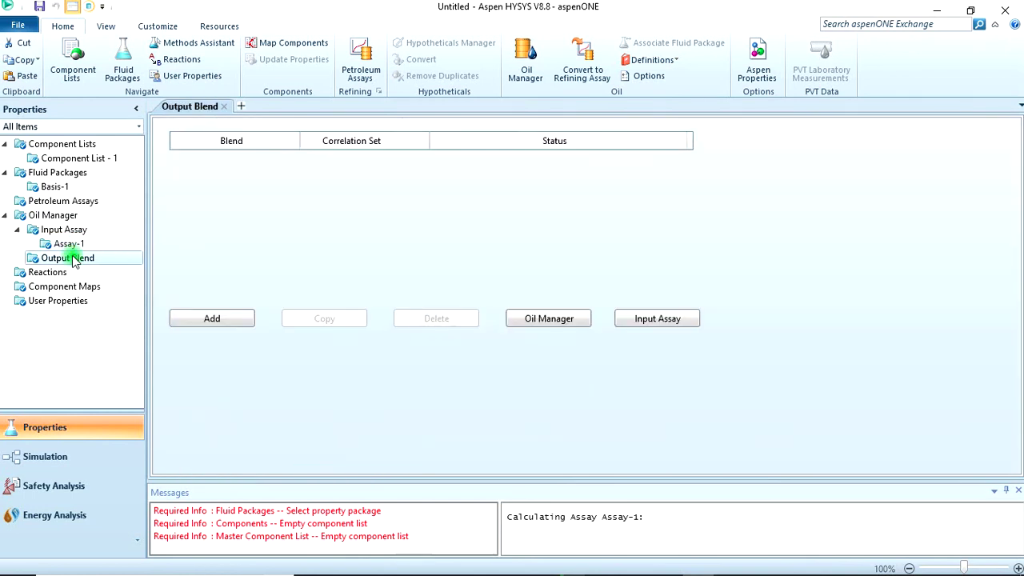
pyautogui.click(184, 318)
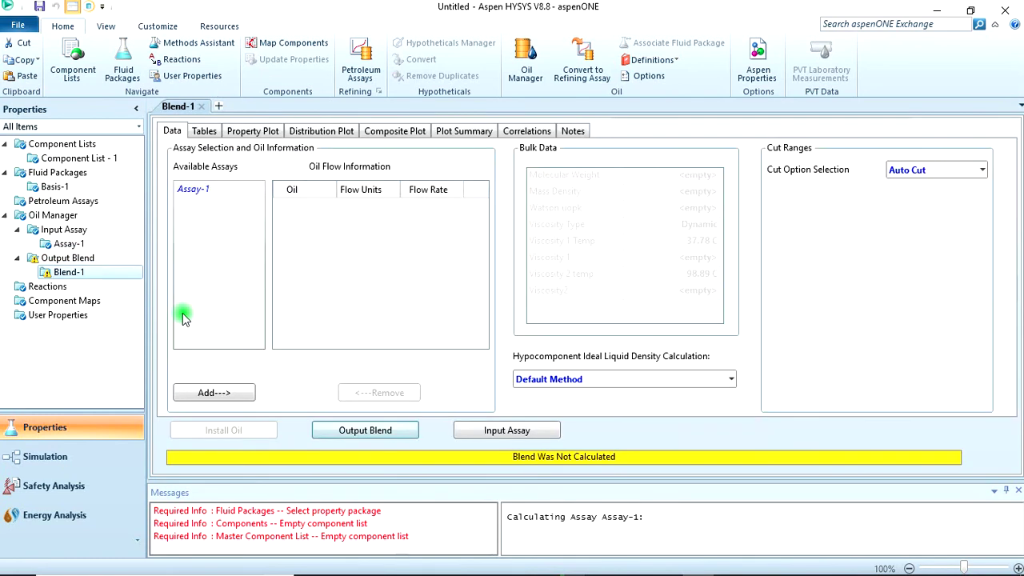
pyautogui.click(213, 190)
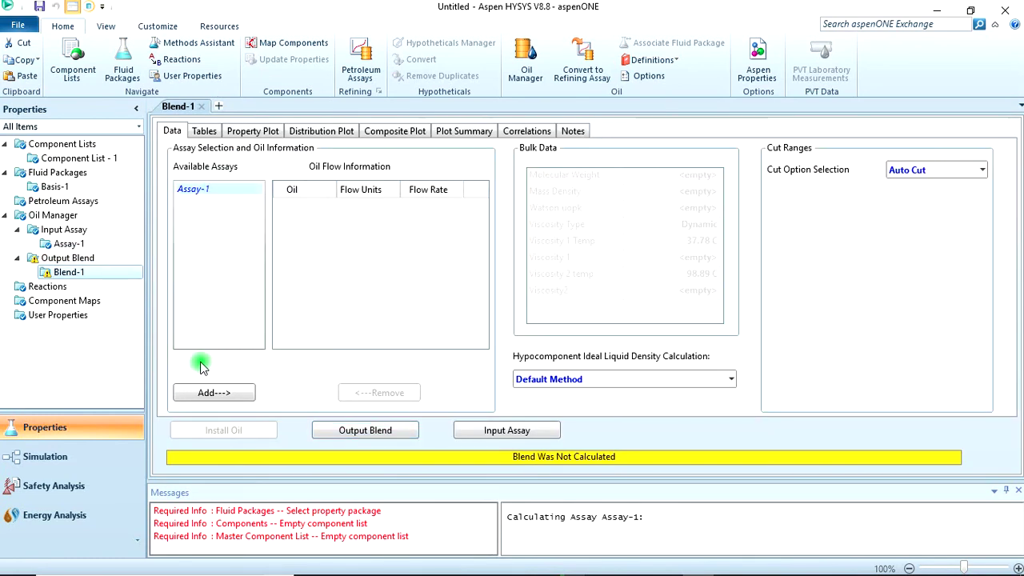
pyautogui.click(242, 390)
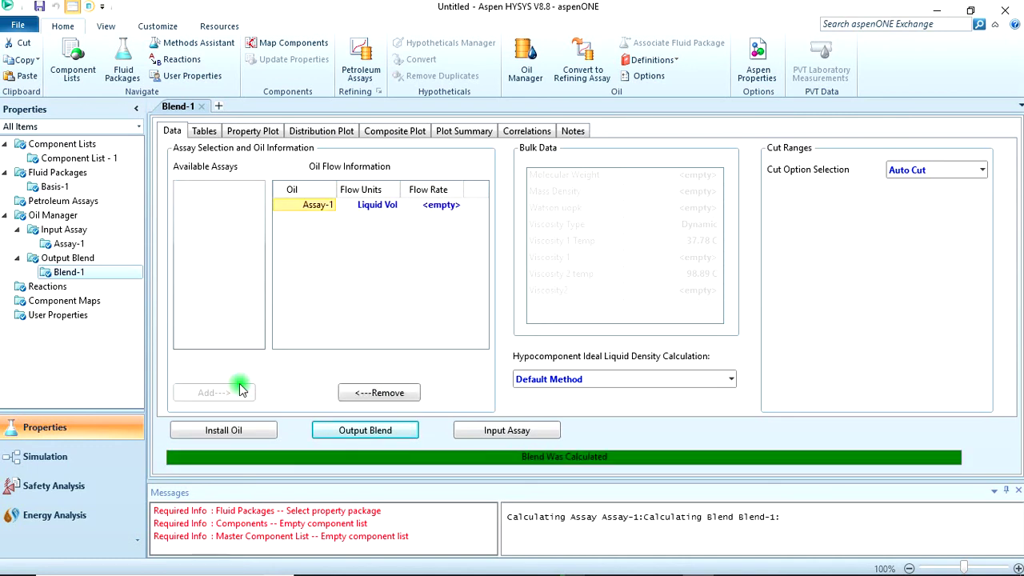
# Step: Install Blend-1 as an oil with Install Oil
pyautogui.click(248, 430)
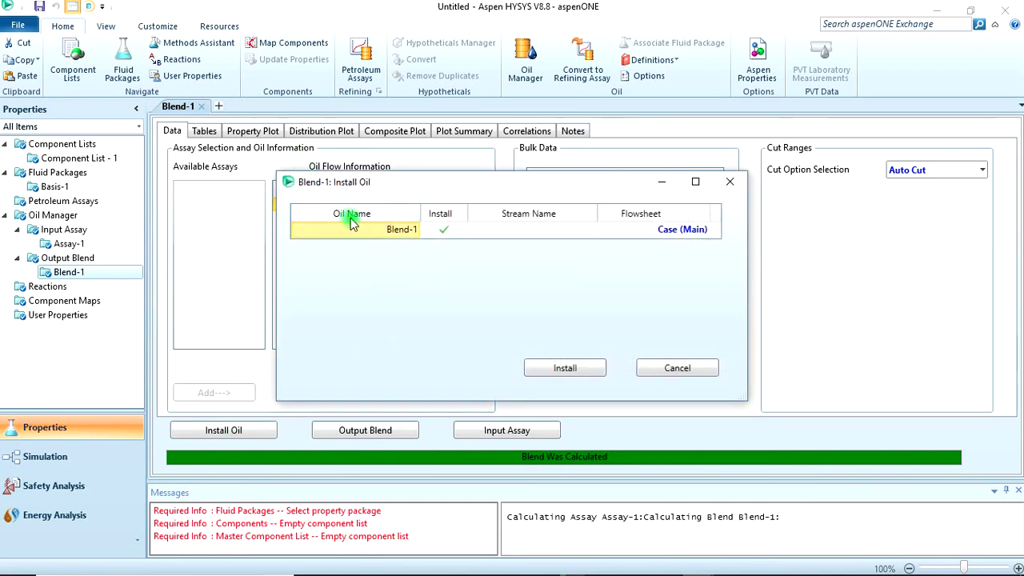
pyautogui.click(565, 368)
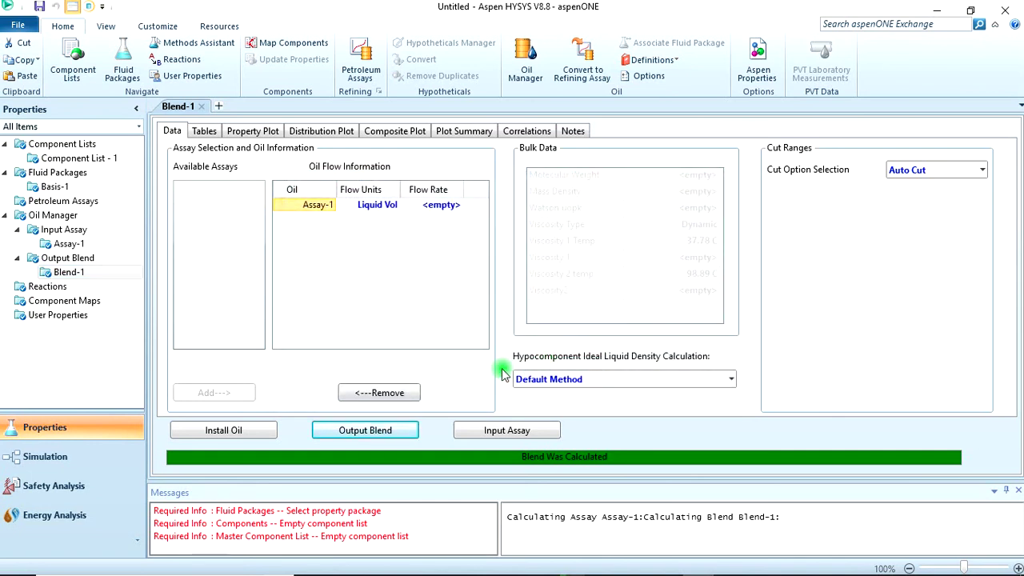
pyautogui.click(309, 208)
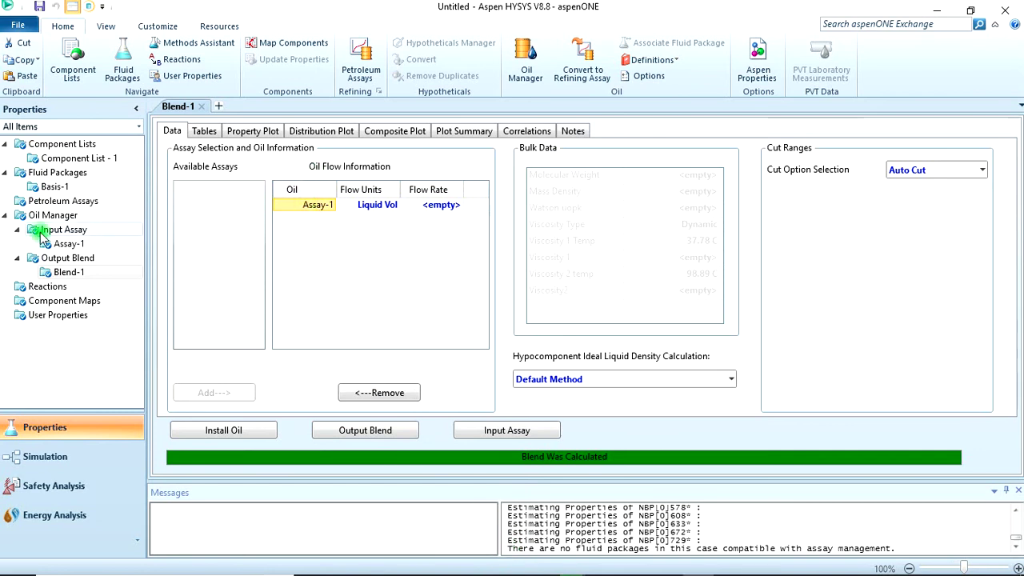
pyautogui.click(70, 273)
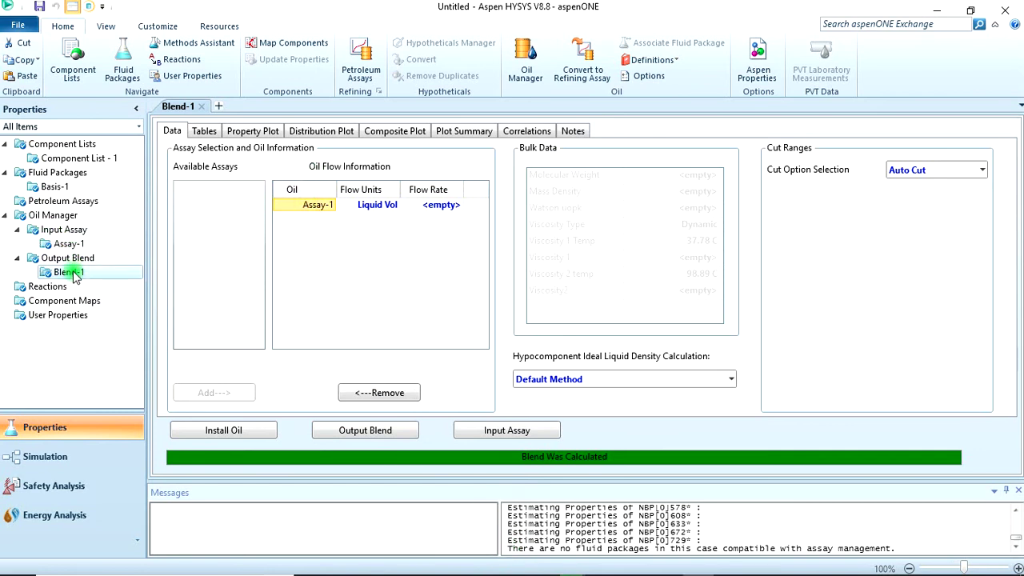
pyautogui.click(317, 208)
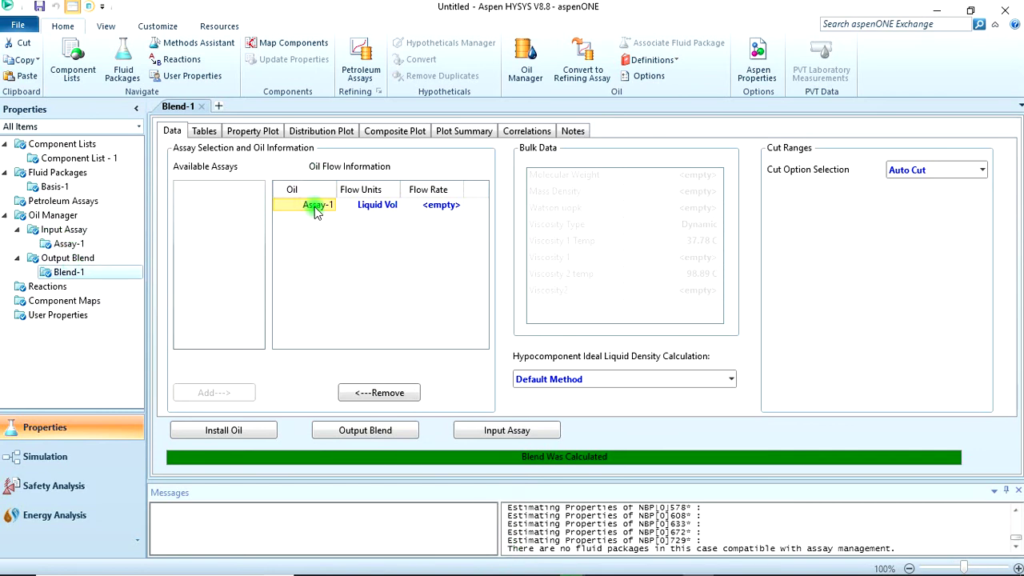
# Step: Install Blend-1 into the main flowsheet as a stream named 'Crude Oil'
pyautogui.click(240, 431)
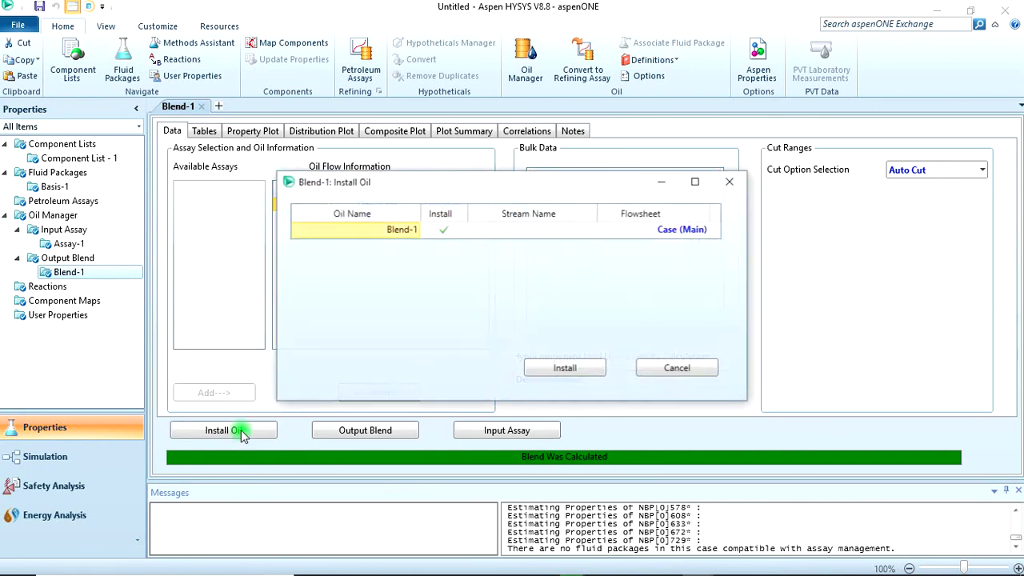
pyautogui.click(550, 232)
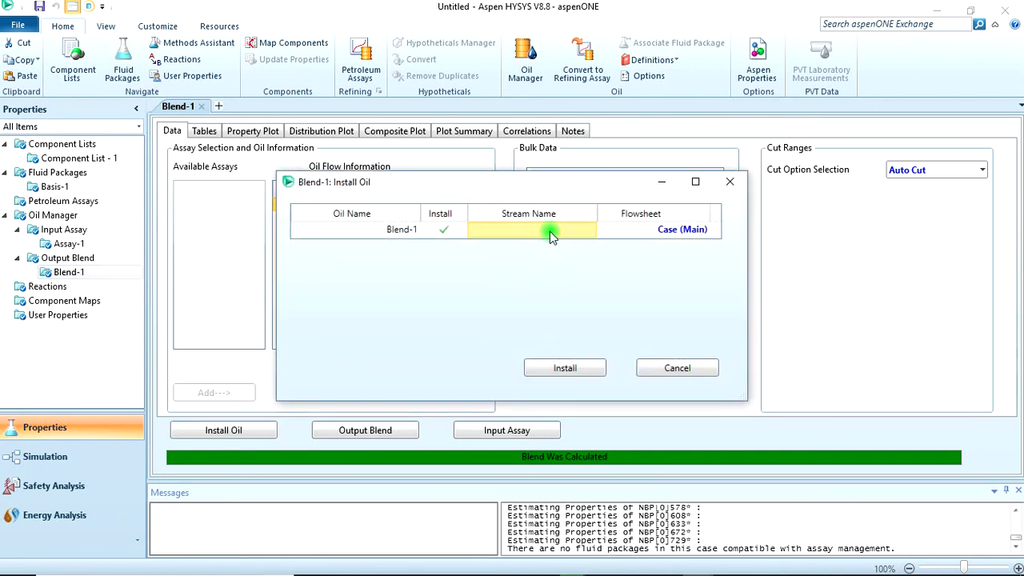
pyautogui.write('Crude Oil')
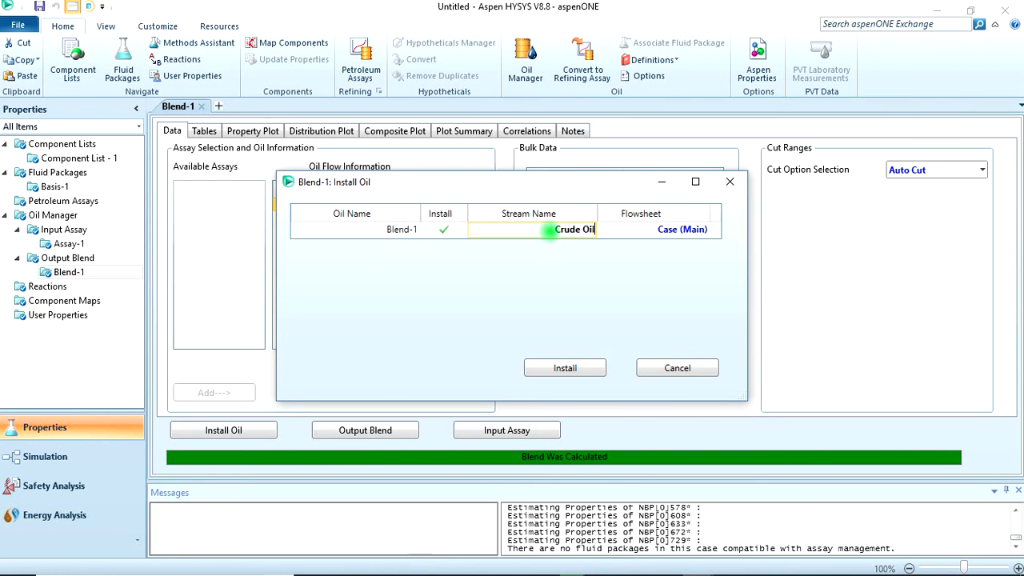
pyautogui.click(577, 367)
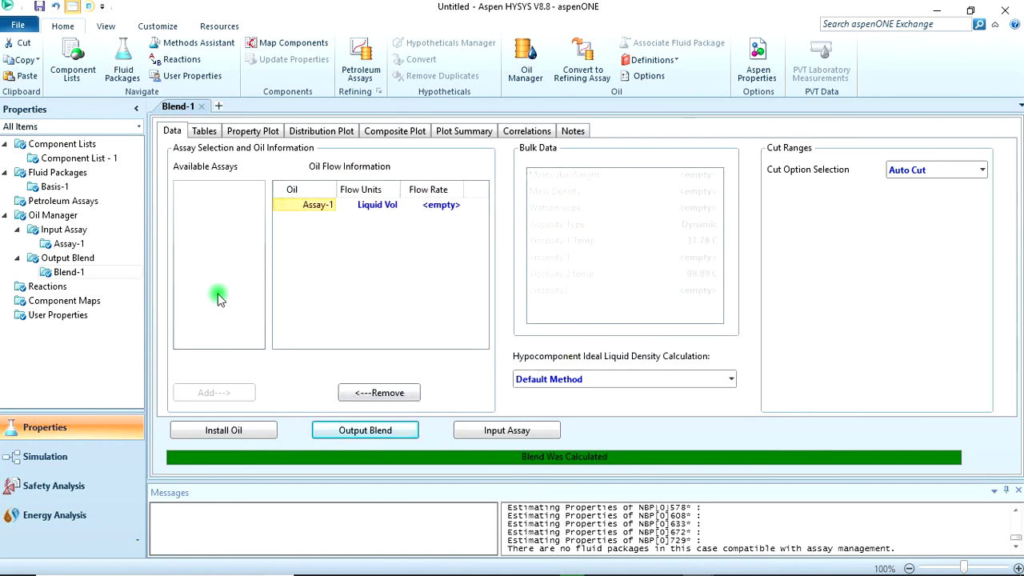
# Step: On Blend-1's Tables tab, open the Table Type list to view component physical properties
pyautogui.click(205, 134)
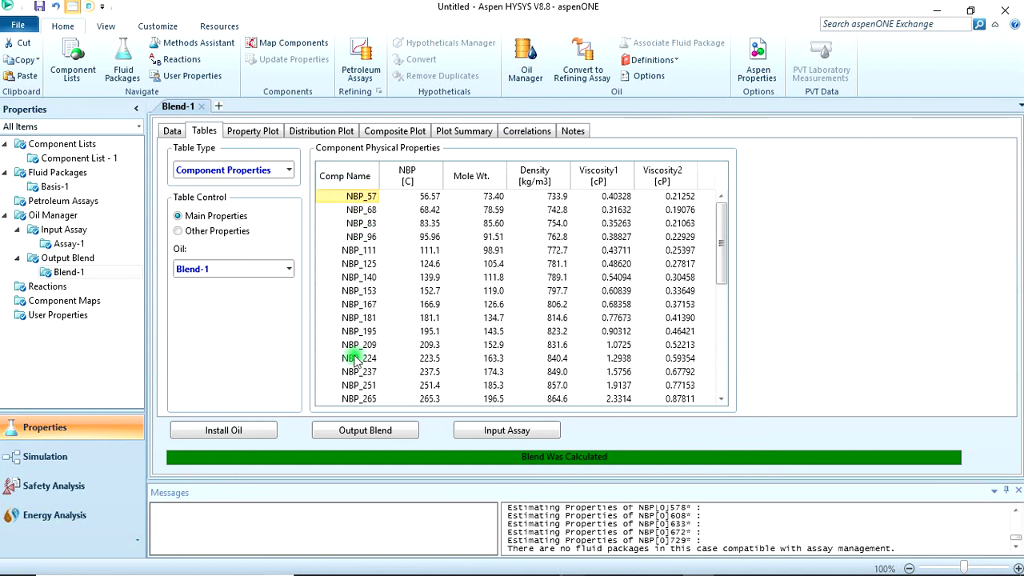
pyautogui.click(288, 171)
pyautogui.click(288, 170)
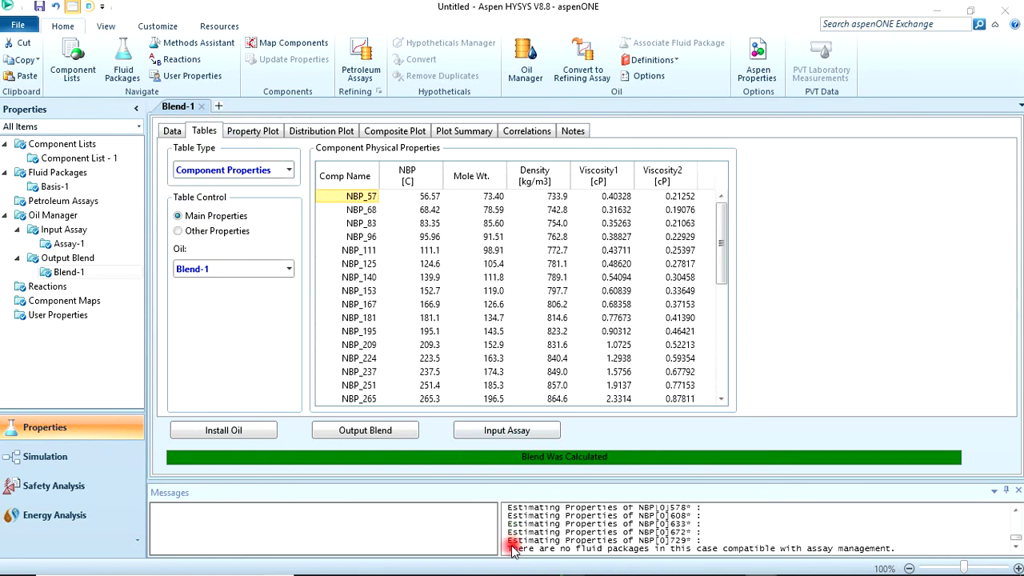
pyautogui.click(288, 169)
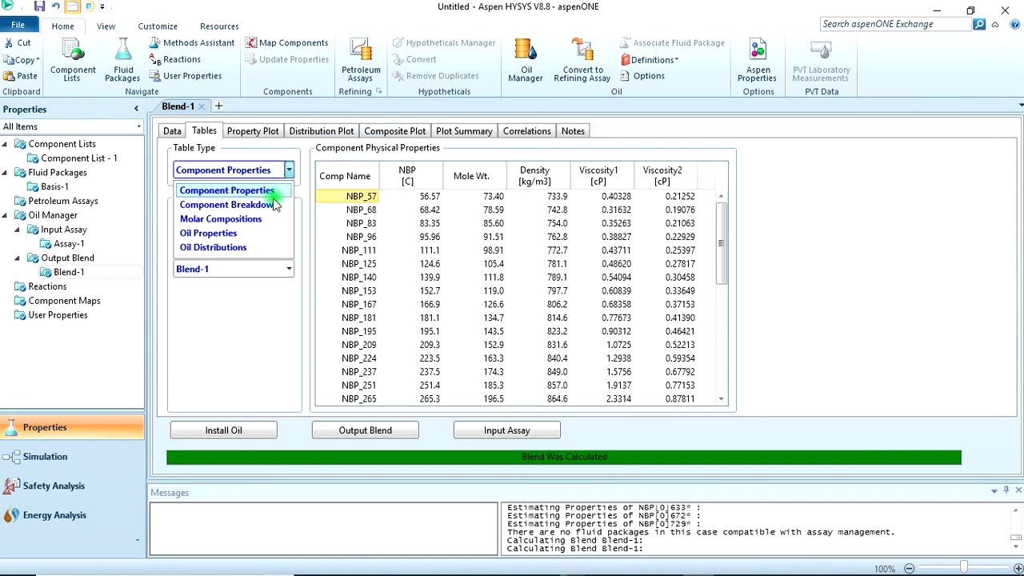
# Step: Show Blend-1's Oil Distributions table, inspect the Naphtha cut, then go to Simulation
pyautogui.click(232, 249)
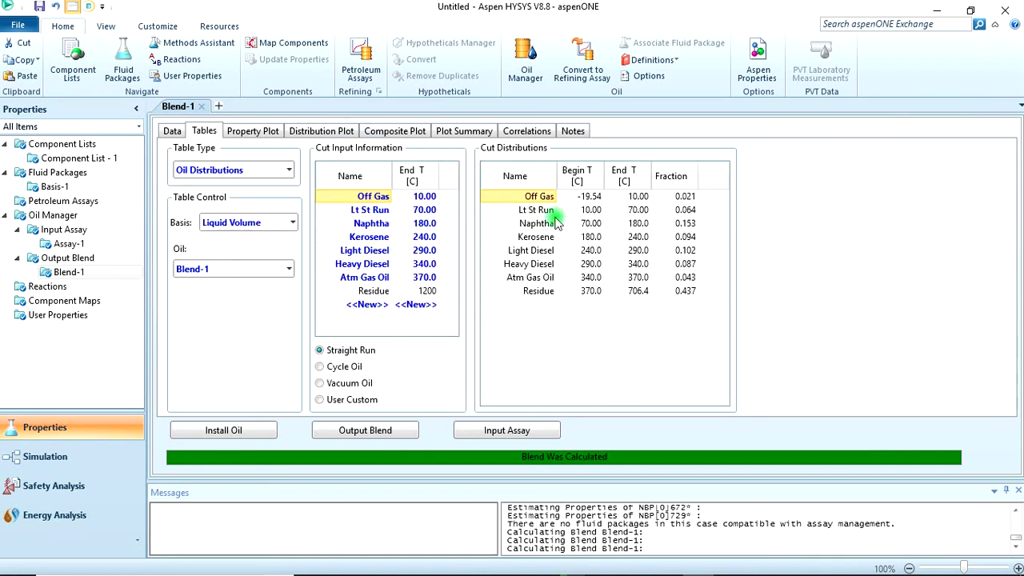
pyautogui.click(539, 224)
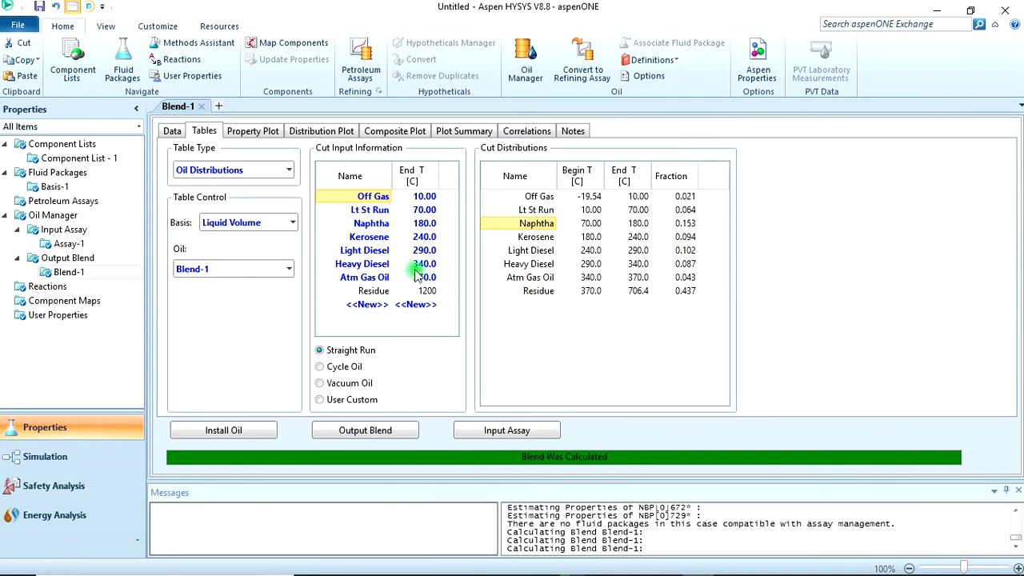
pyautogui.click(88, 458)
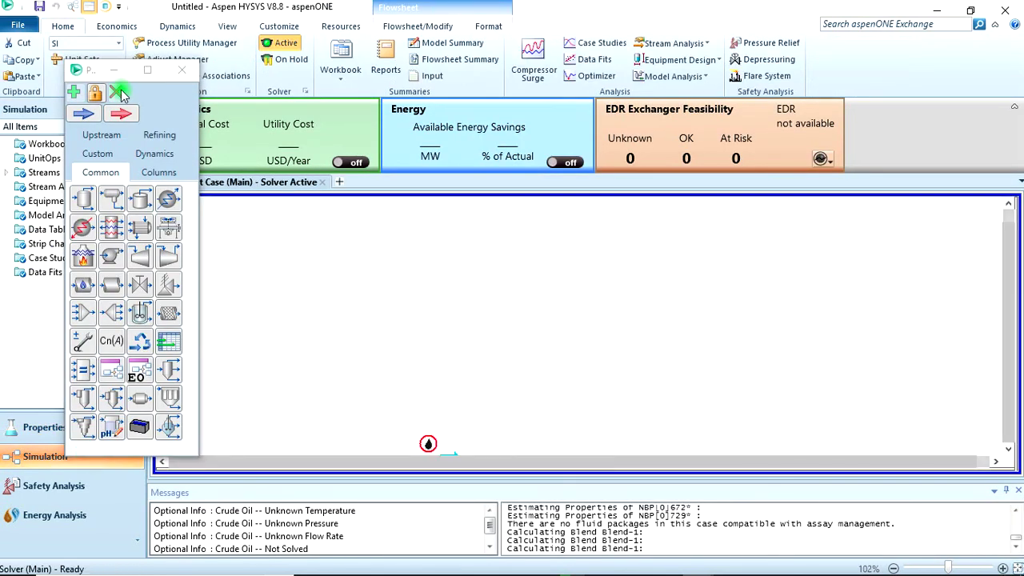
# Step: Move the Crude Oil stream to the PFD's upper left and open its property sheet
pyautogui.click(92, 72)
pyautogui.moveTo(92, 72); pyautogui.dragTo(56, 57)
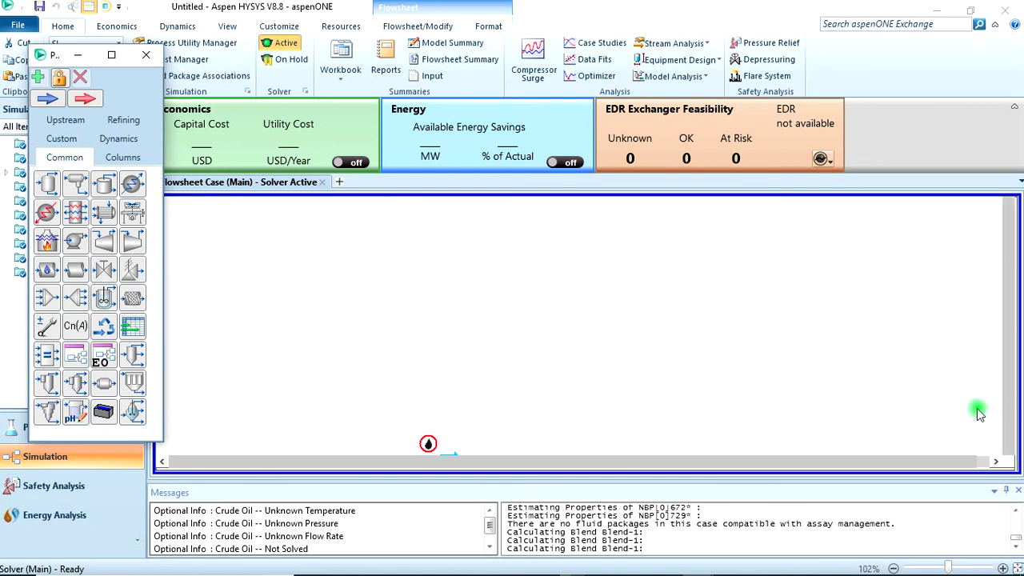
pyautogui.click(1009, 448)
pyautogui.click(1009, 449)
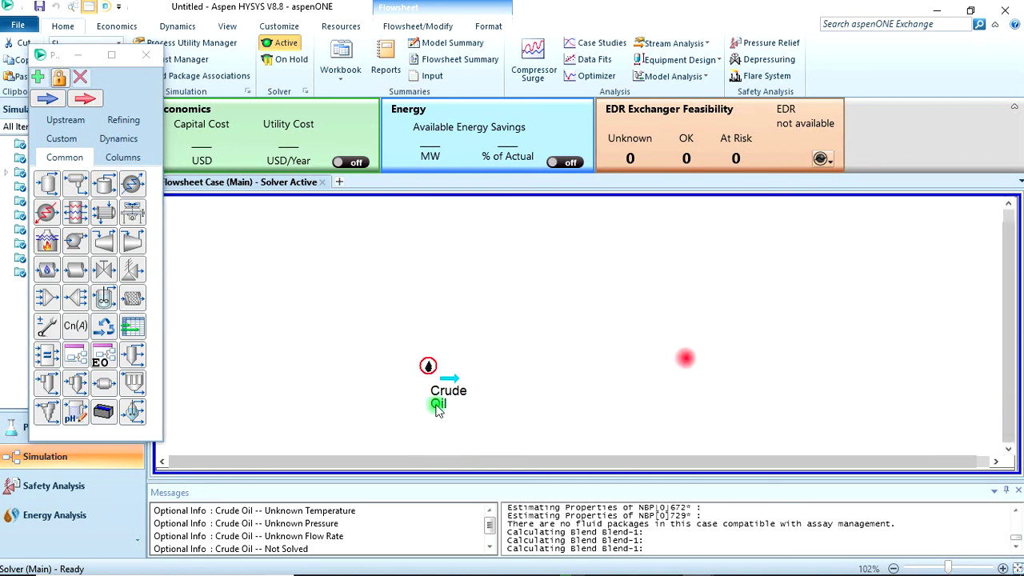
pyautogui.click(450, 378)
pyautogui.moveTo(450, 379); pyautogui.dragTo(298, 300)
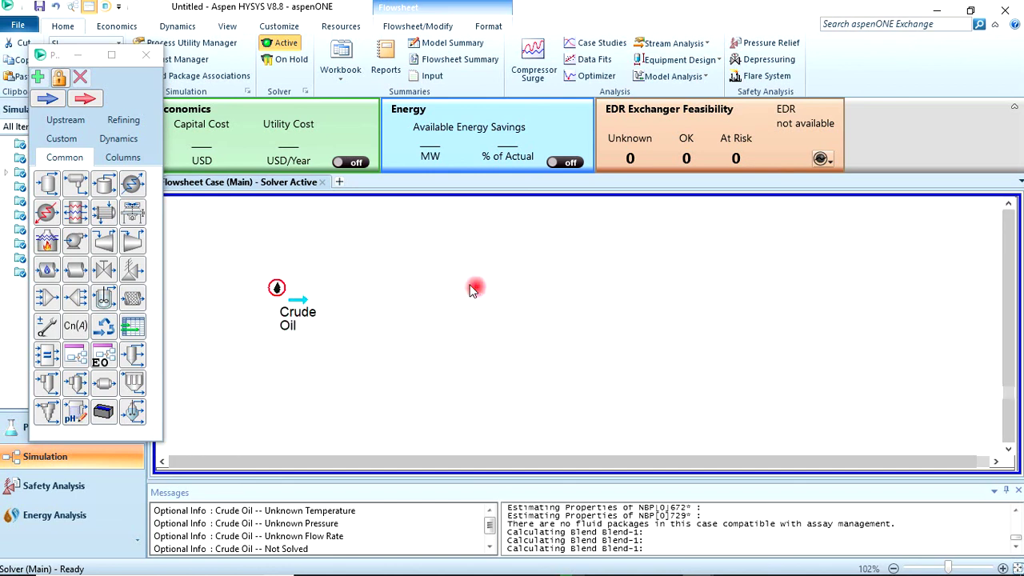
pyautogui.doubleClick(297, 306)
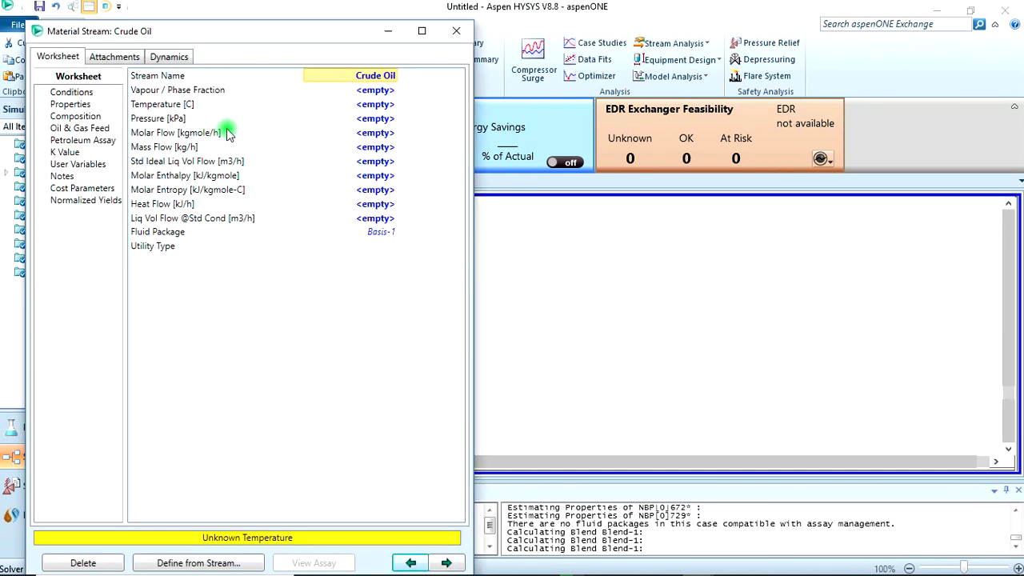
# Step: Confirm Crude Oil's temperature, pressure and molar flow are empty, then close its worksheet
pyautogui.click(364, 105)
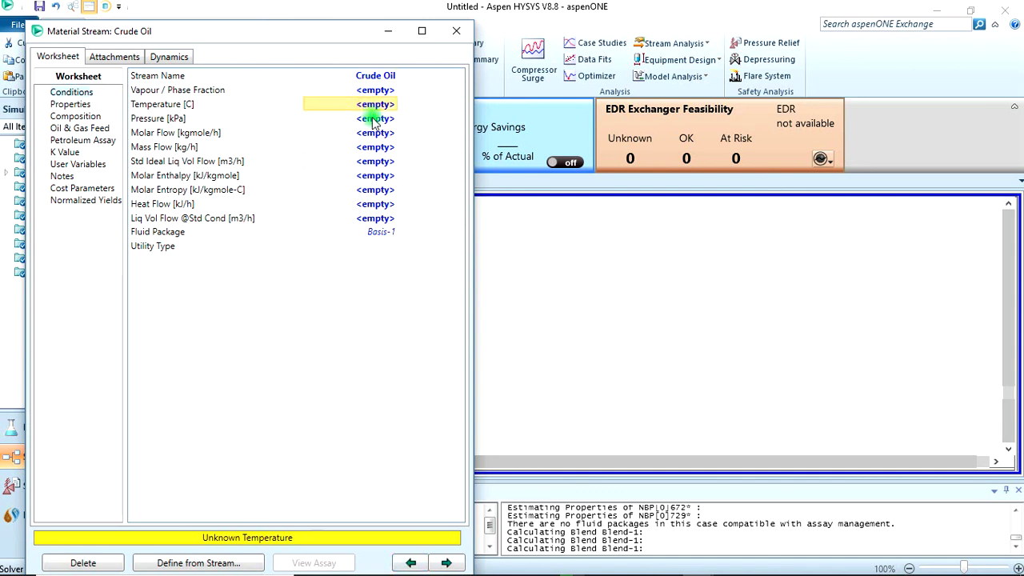
pyautogui.click(373, 119)
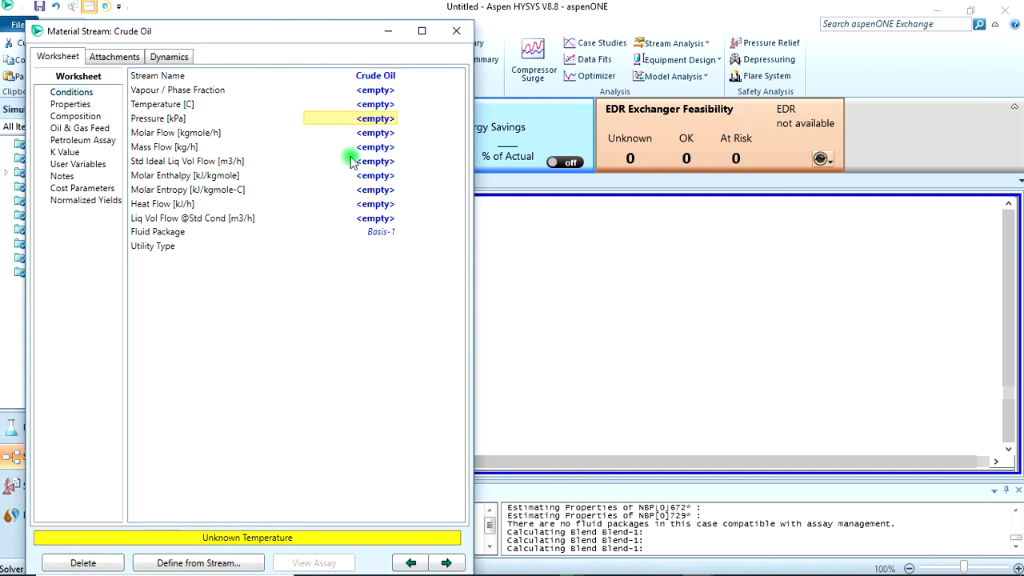
pyautogui.click(353, 134)
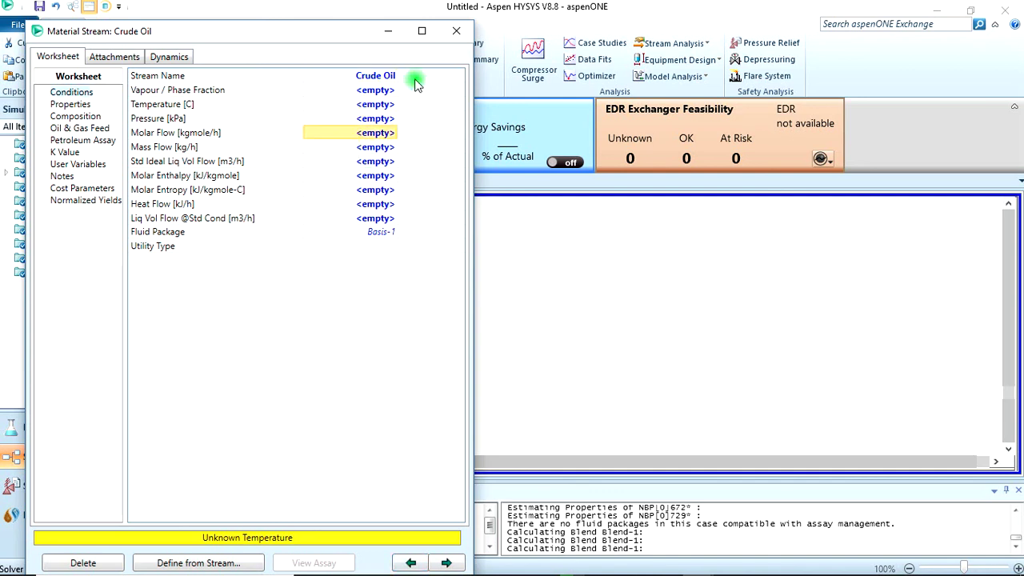
pyautogui.click(453, 34)
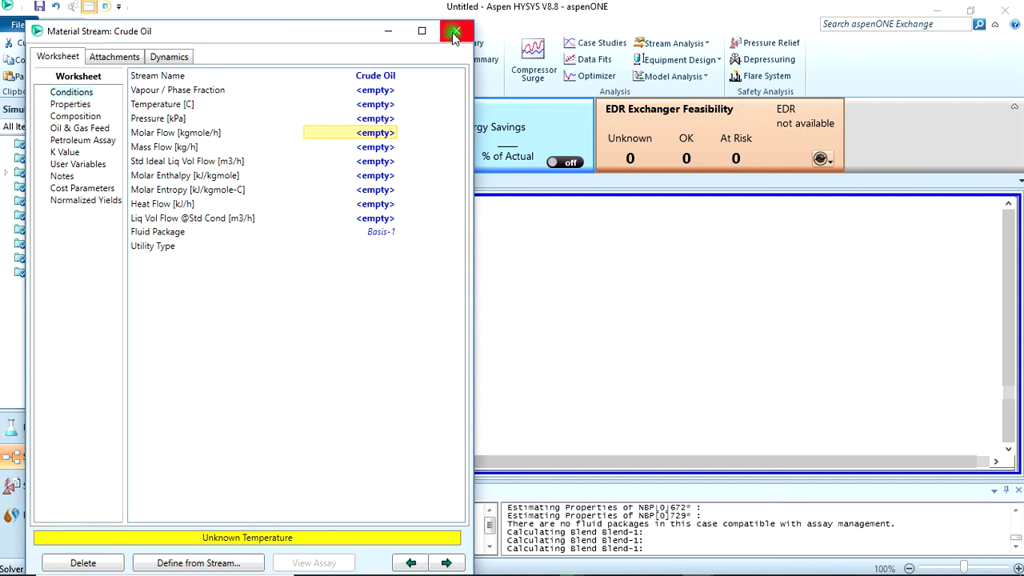
pyautogui.click(453, 34)
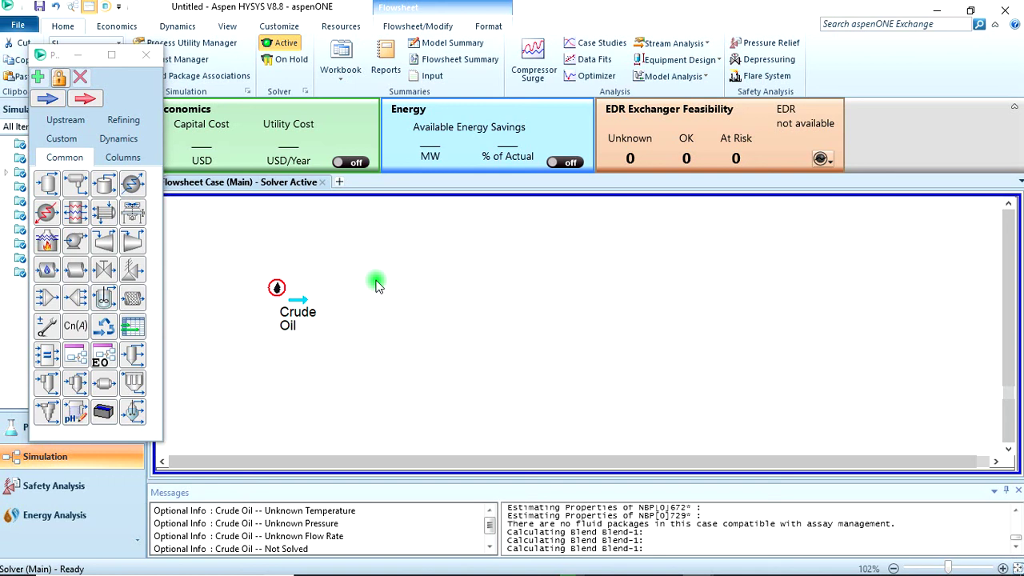
# Step: Bring up the Windows task switcher with Alt+Tab
pyautogui.hotkey('alt', 'Tab')
pyautogui.hotkey('alt', 'Tab')
pyautogui.hotkey('alt', 'Tab')
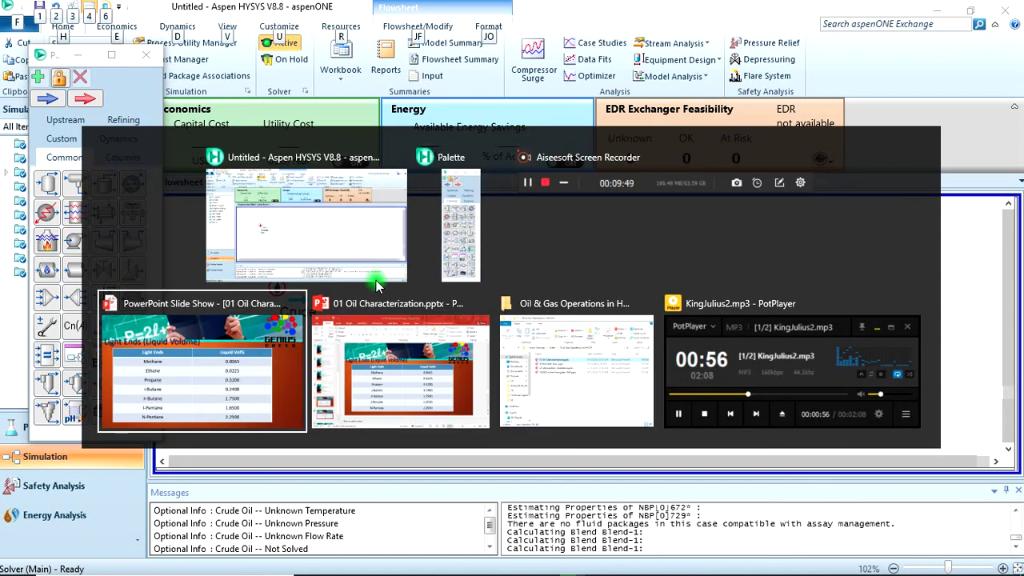